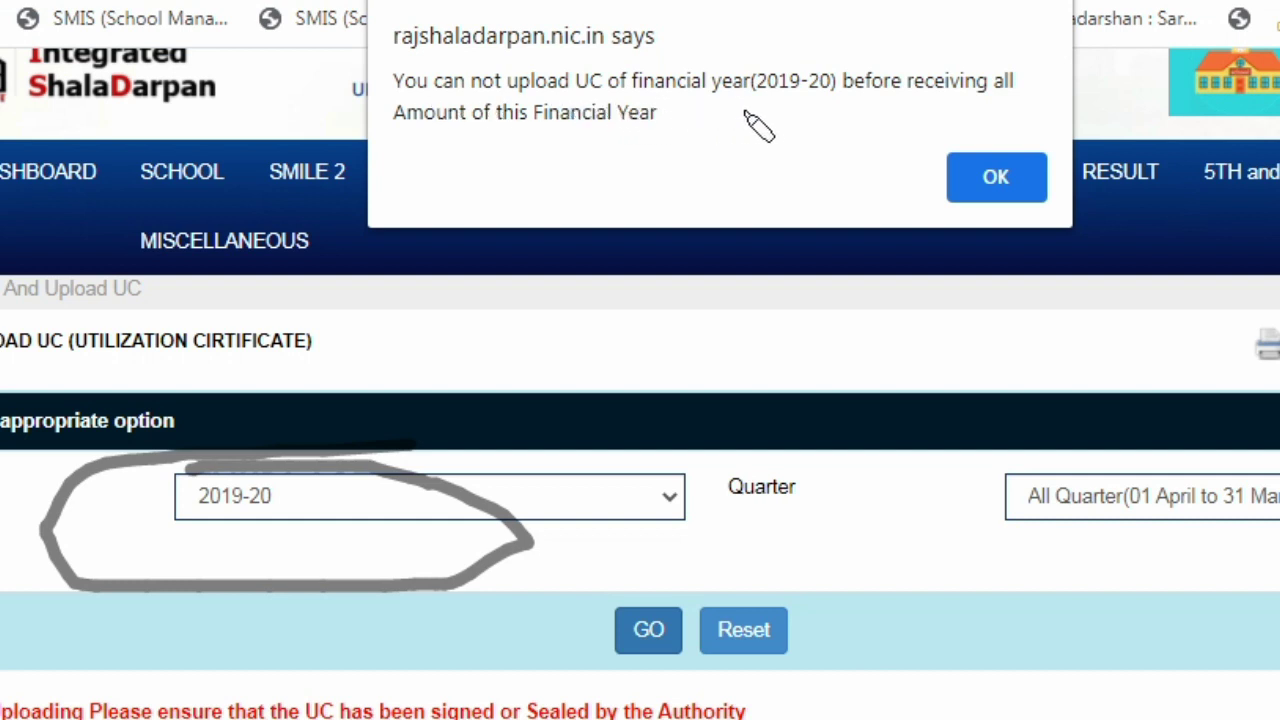
{"action": "left_click_drag", "start_coordinate": [750, 113], "coordinate": [856, 115]}
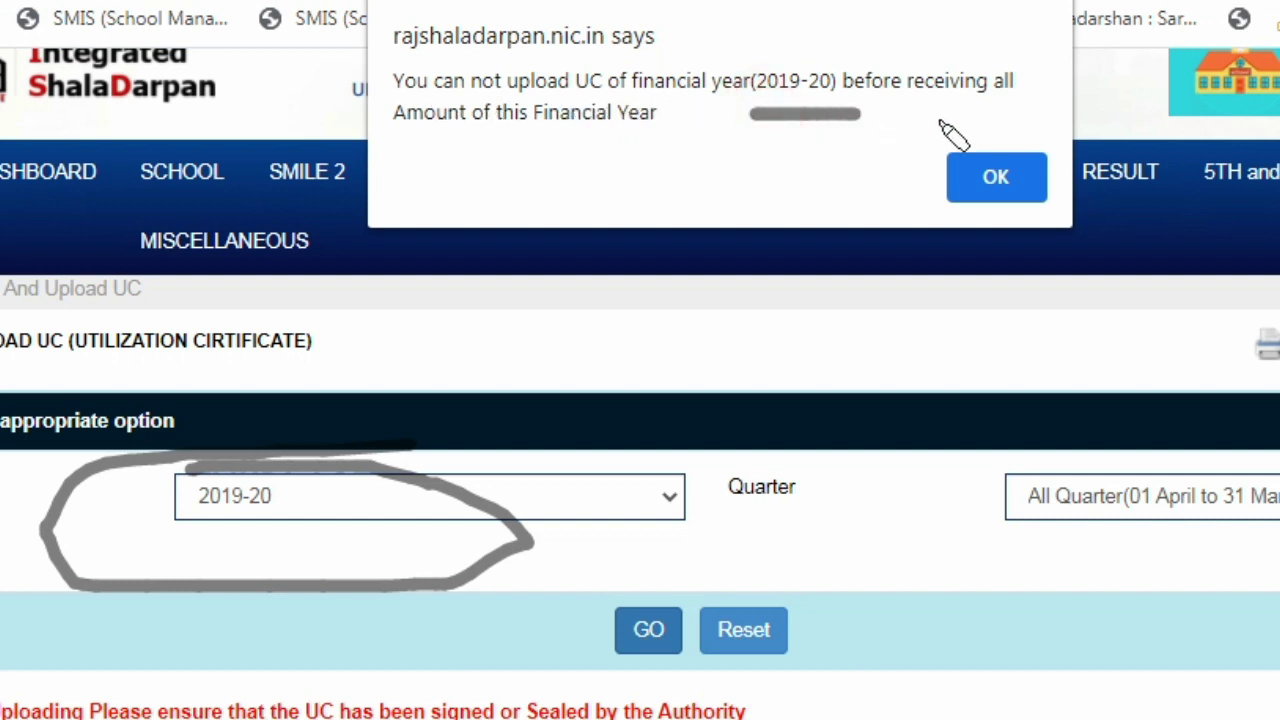
{"action": "left_click_drag", "start_coordinate": [432, 144], "coordinate": [630, 147]}
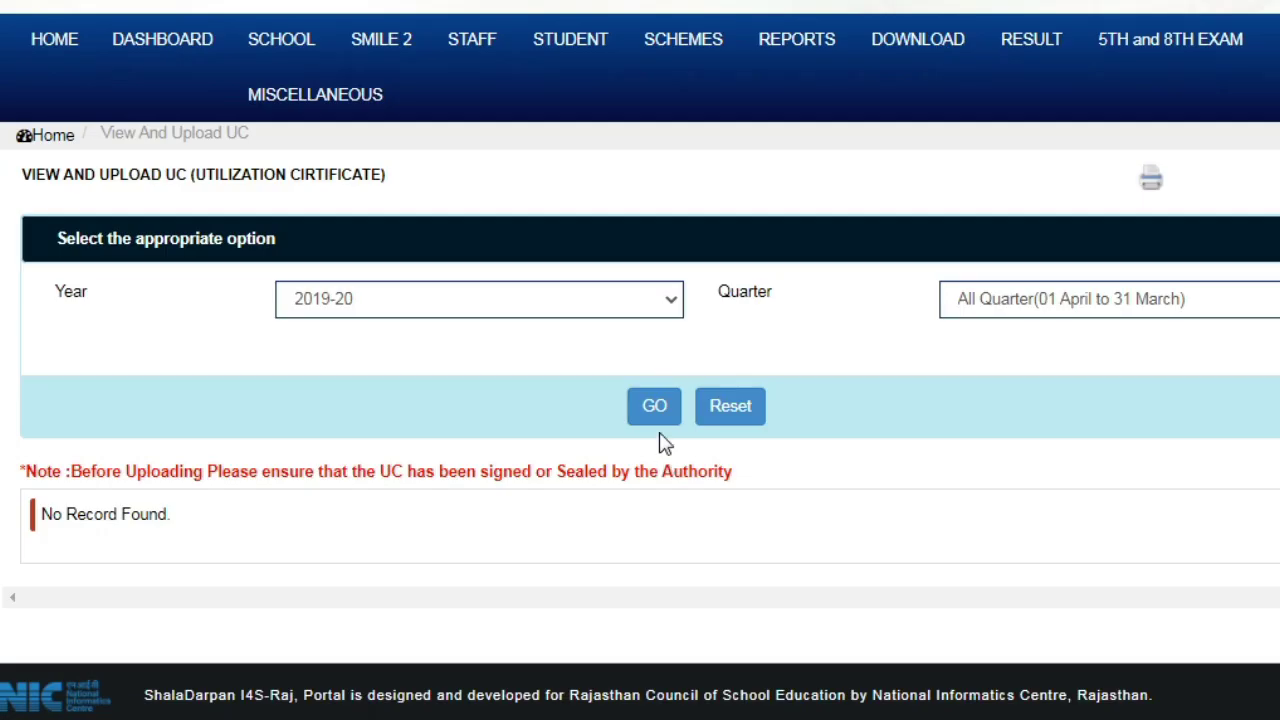
Reset the UC search and display the utilization certificate record for year 2018-19, All Quarter (01 April to 31 March).
{"action": "left_click", "coordinate": [733, 413]}
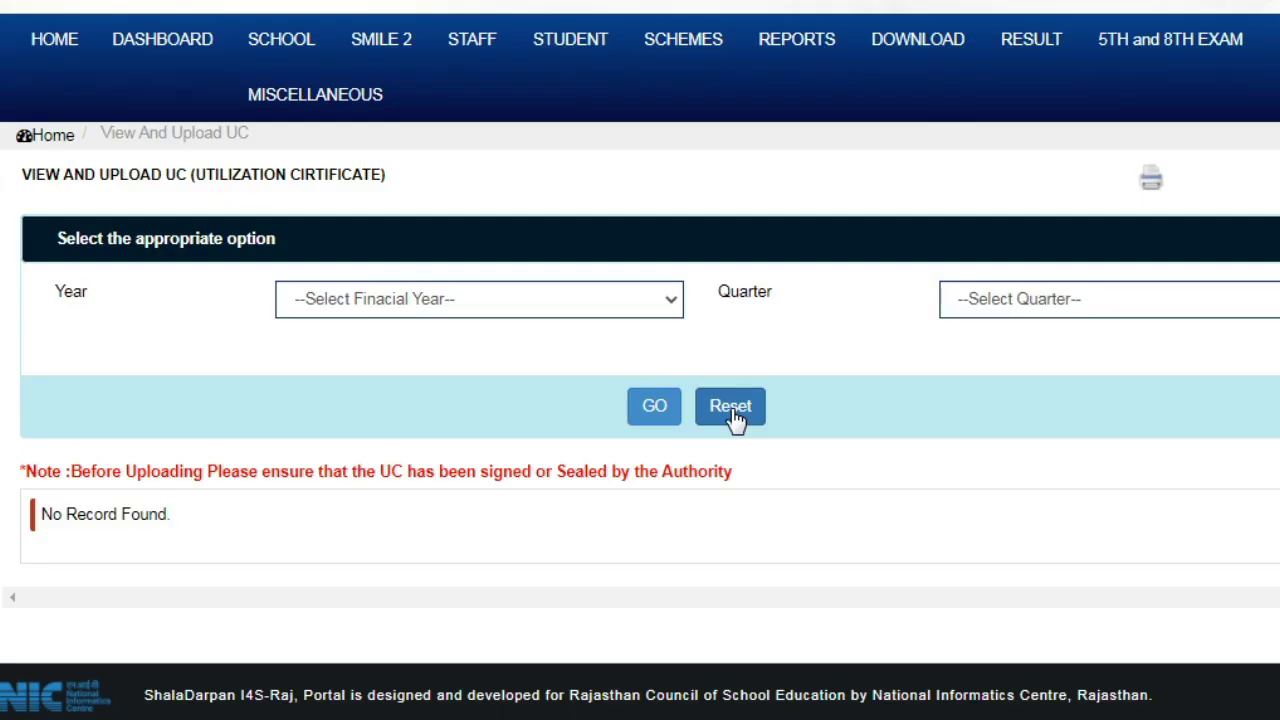
{"action": "left_click", "coordinate": [415, 306]}
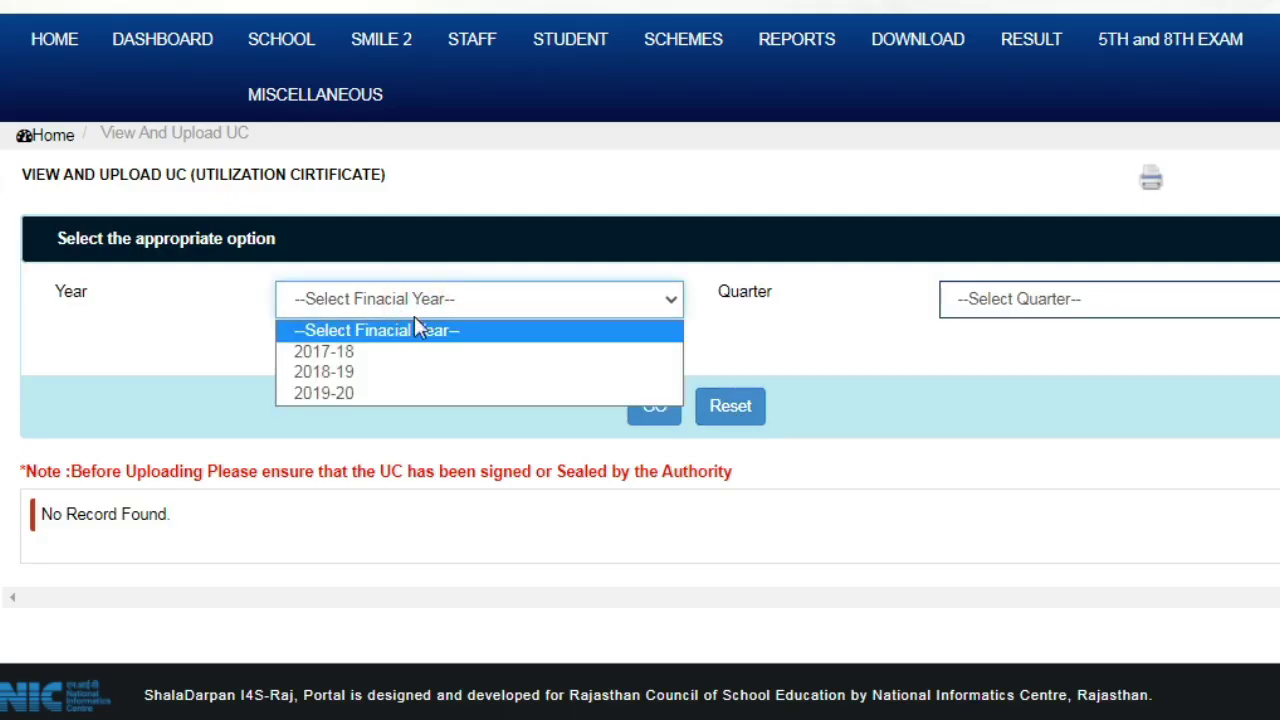
{"action": "left_click", "coordinate": [411, 373]}
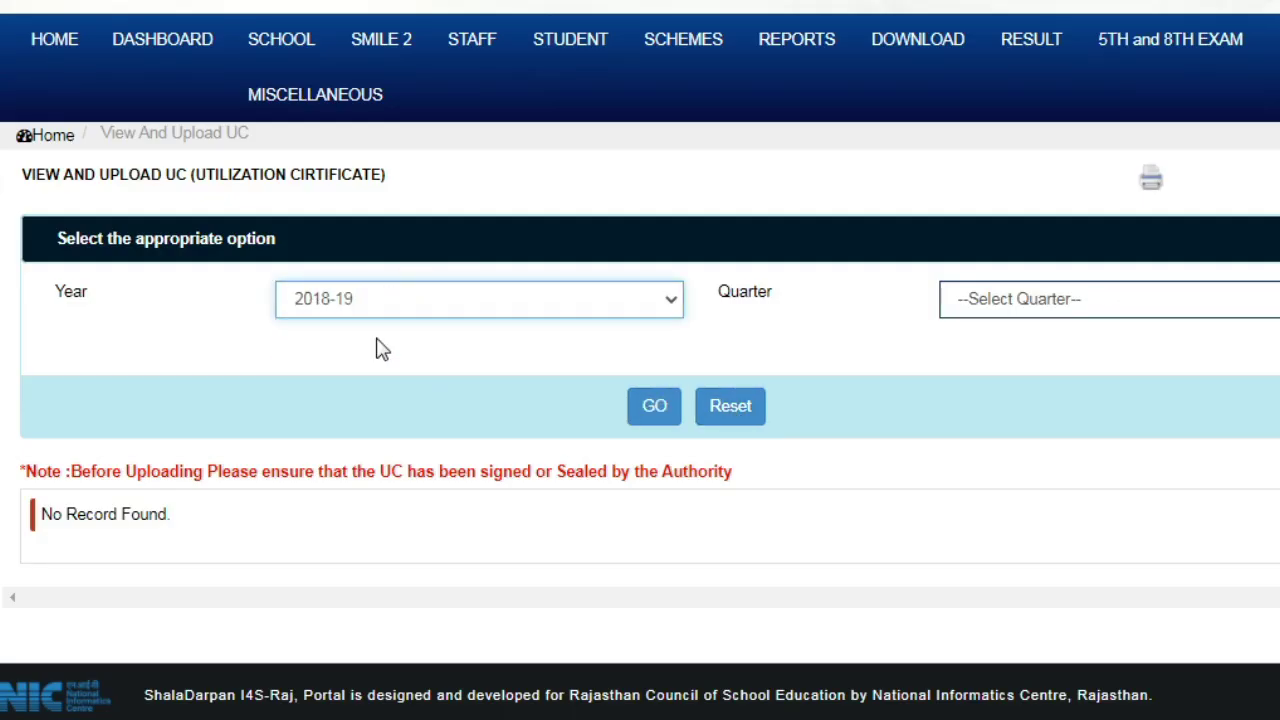
{"action": "left_click", "coordinate": [1040, 312]}
{"action": "left_click", "coordinate": [1049, 349]}
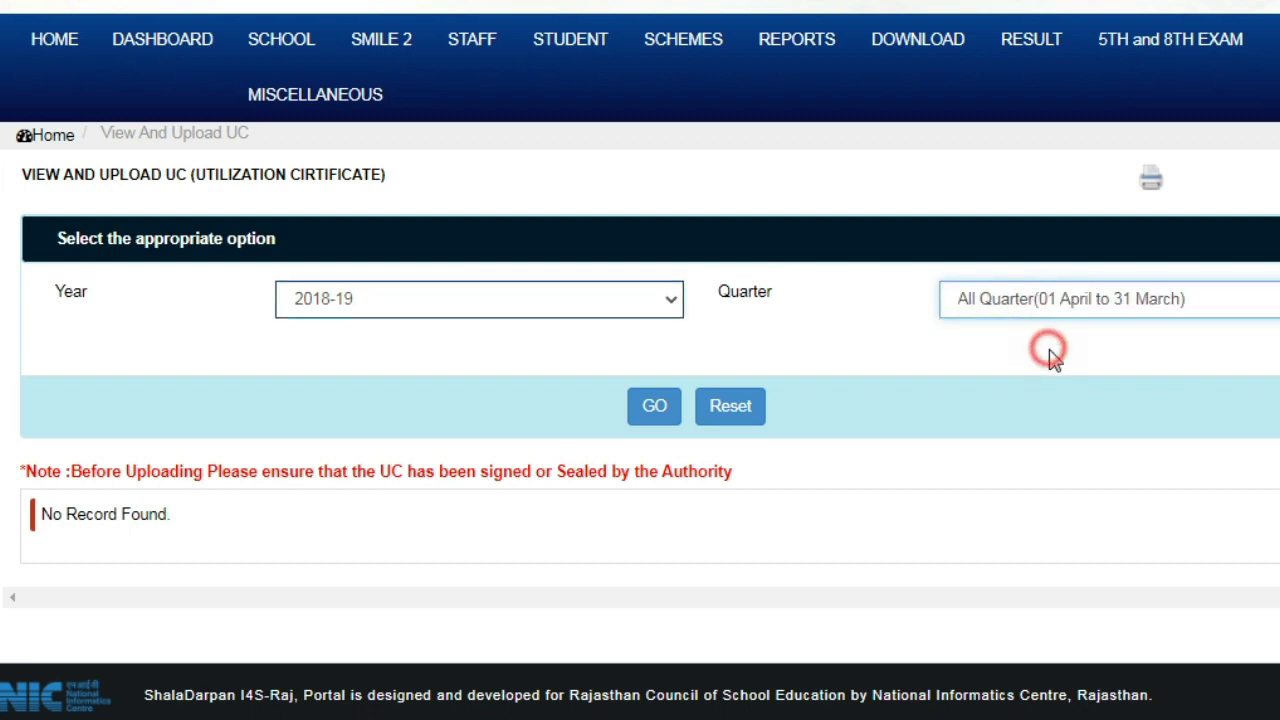
{"action": "left_click", "coordinate": [656, 407]}
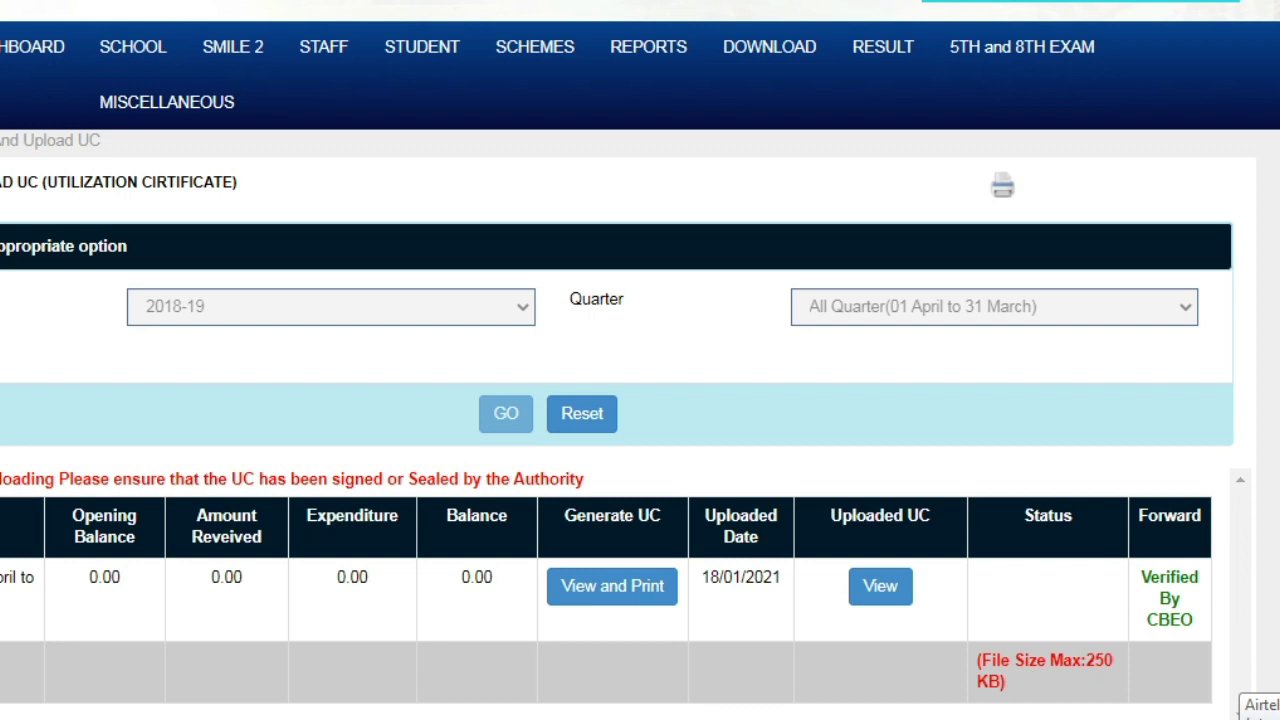
{"action": "mouse_move", "coordinate": [1245, 470]}
{"action": "left_mouse_down"}
{"action": "mouse_move", "coordinate": [1243, 514]}
{"action": "mouse_move", "coordinate": [1094, 580]}
{"action": "mouse_move", "coordinate": [1249, 617]}
{"action": "mouse_move", "coordinate": [1190, 462]}
{"action": "left_mouse_up"}
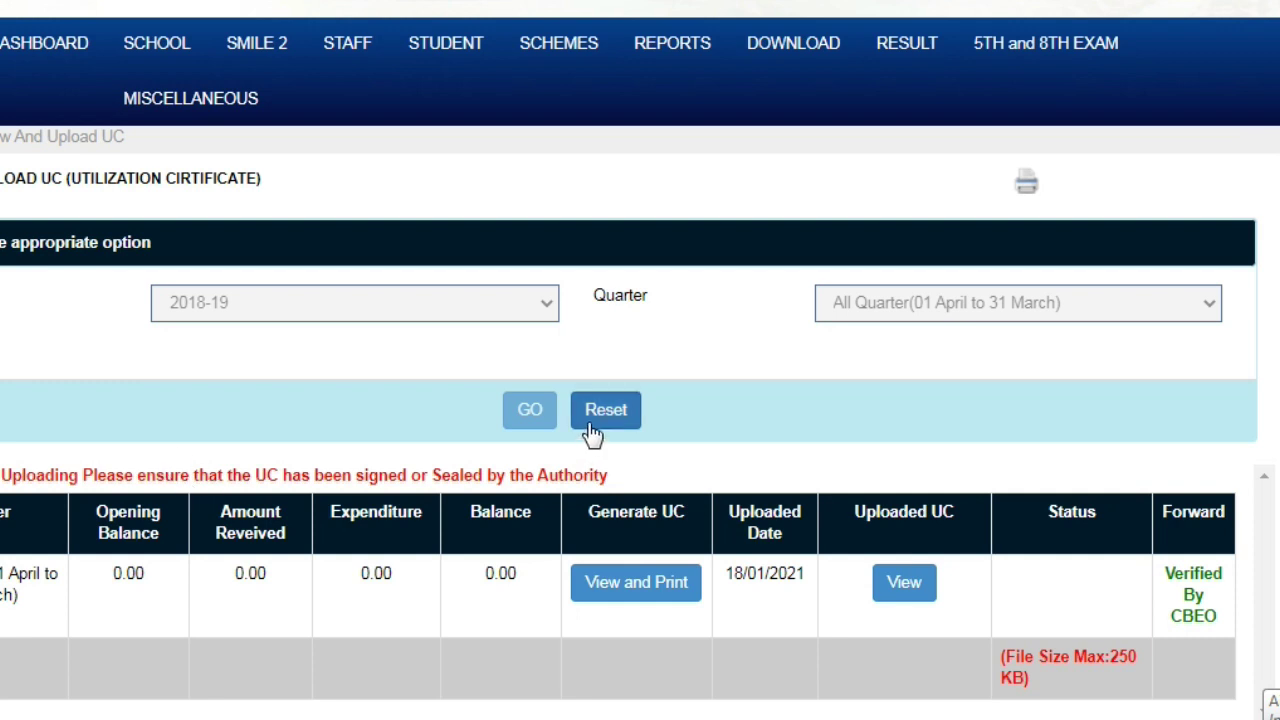
Reset the search and display the utilization certificate record for year 2017-18, All Quarter (01 April to 31 March).
{"action": "left_click", "coordinate": [733, 408]}
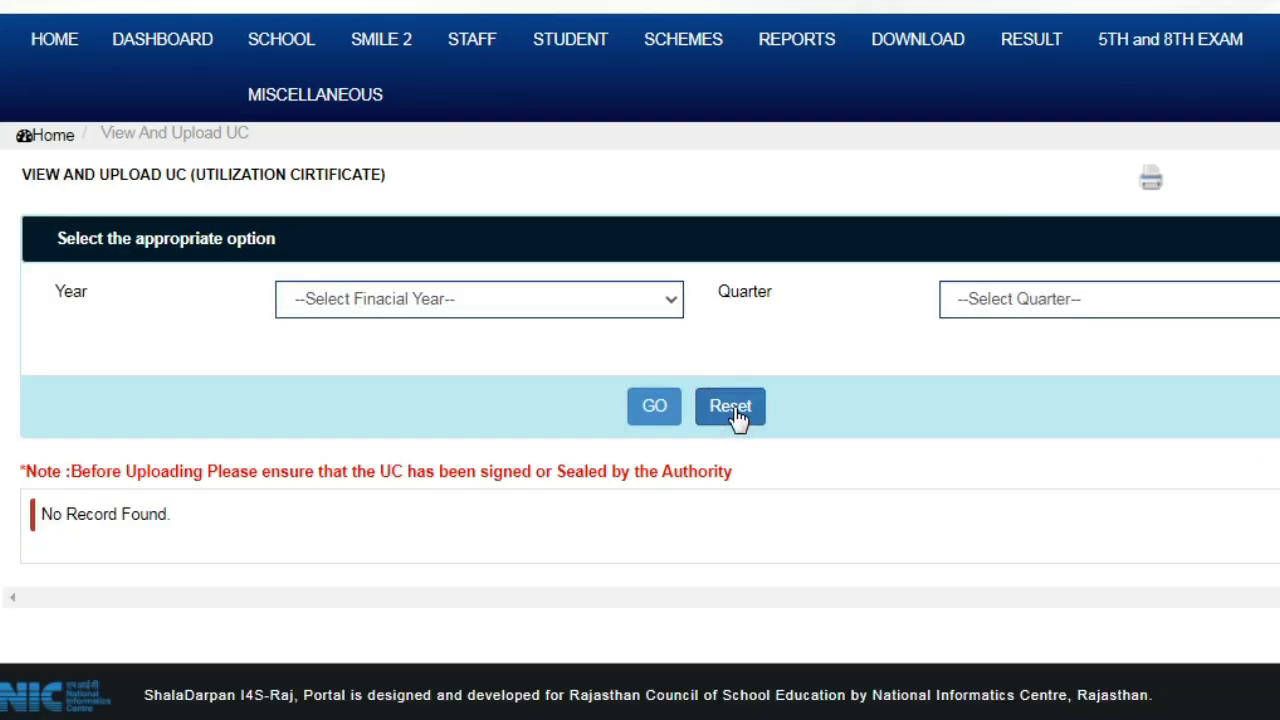
{"action": "left_click", "coordinate": [423, 303]}
{"action": "left_click", "coordinate": [408, 353]}
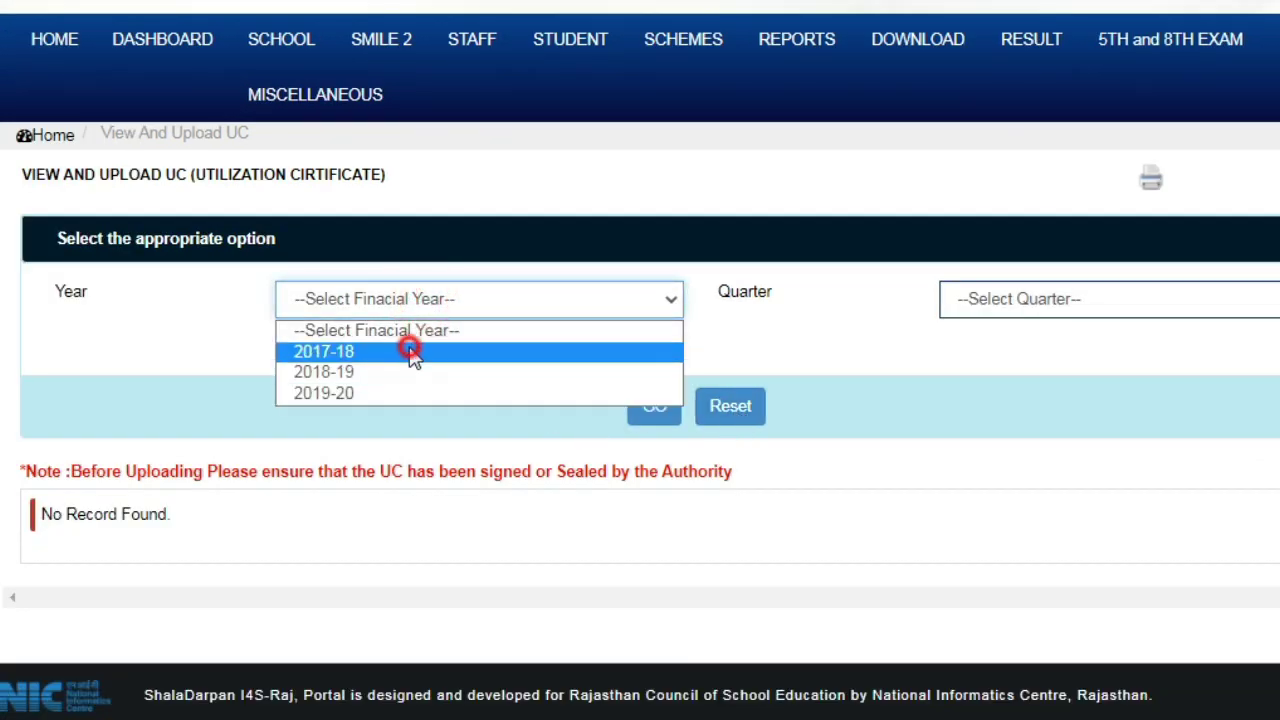
{"action": "left_click", "coordinate": [1014, 302]}
{"action": "left_click", "coordinate": [1033, 355]}
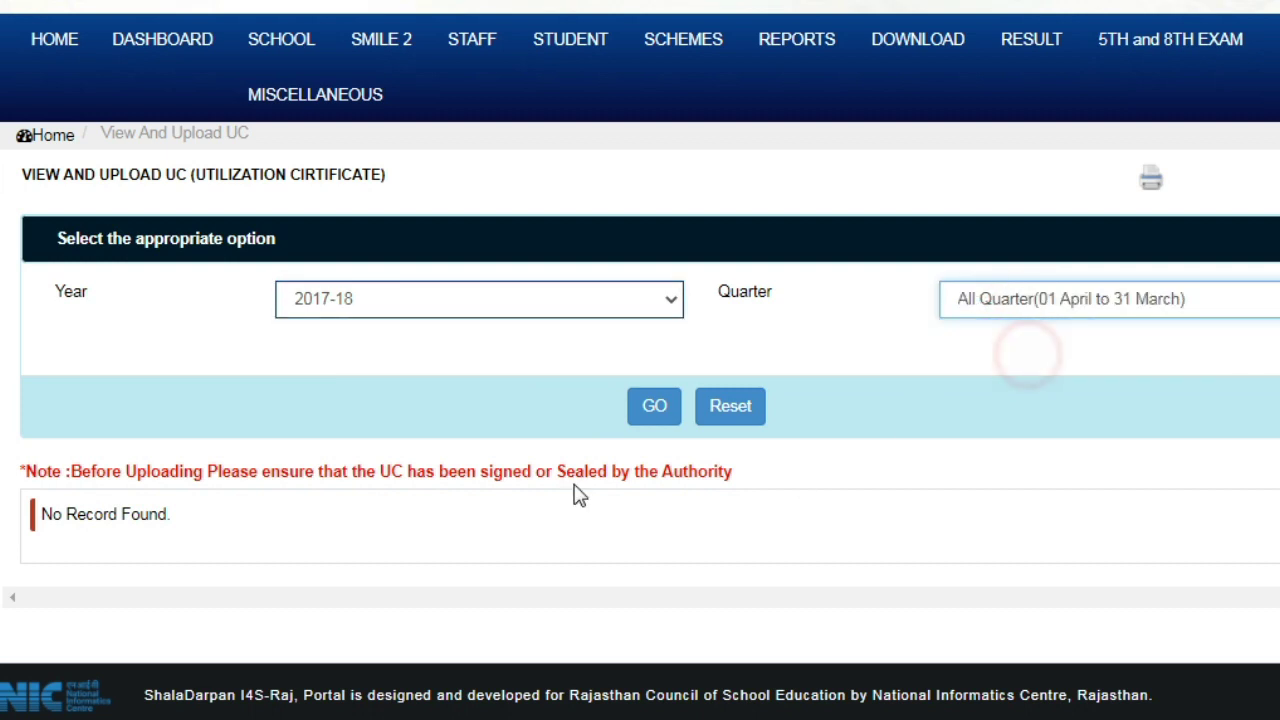
{"action": "left_click", "coordinate": [655, 410]}
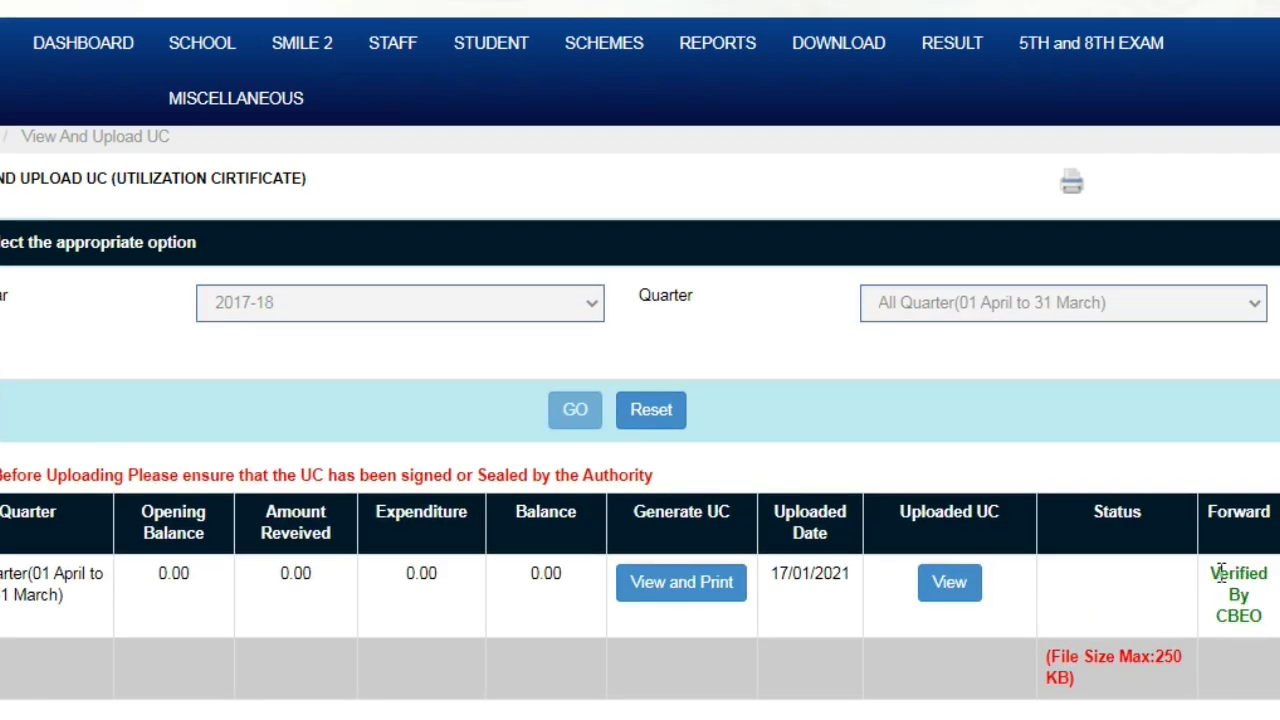
Clear the 2017-18 results and look up the 2018-19 utilization certificate again for All Quarter (01 April to 31 March).
{"action": "left_click", "coordinate": [660, 410]}
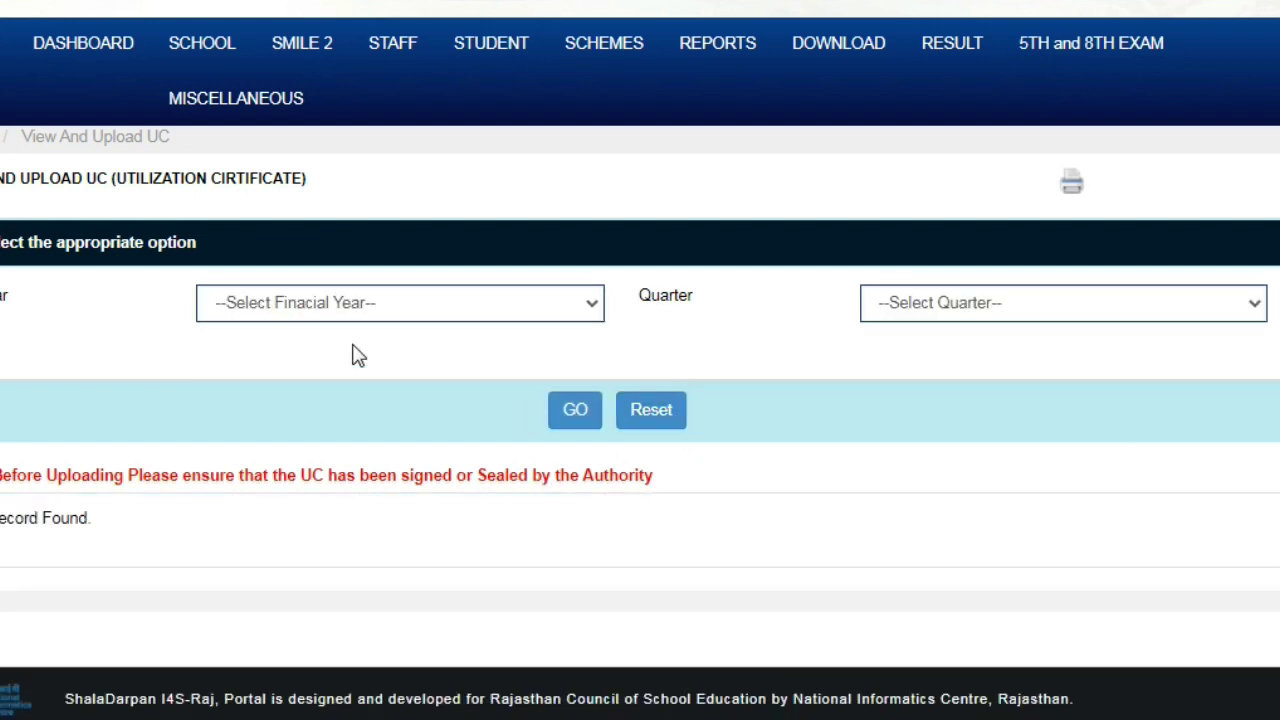
{"action": "left_click", "coordinate": [290, 308]}
{"action": "left_click", "coordinate": [295, 372]}
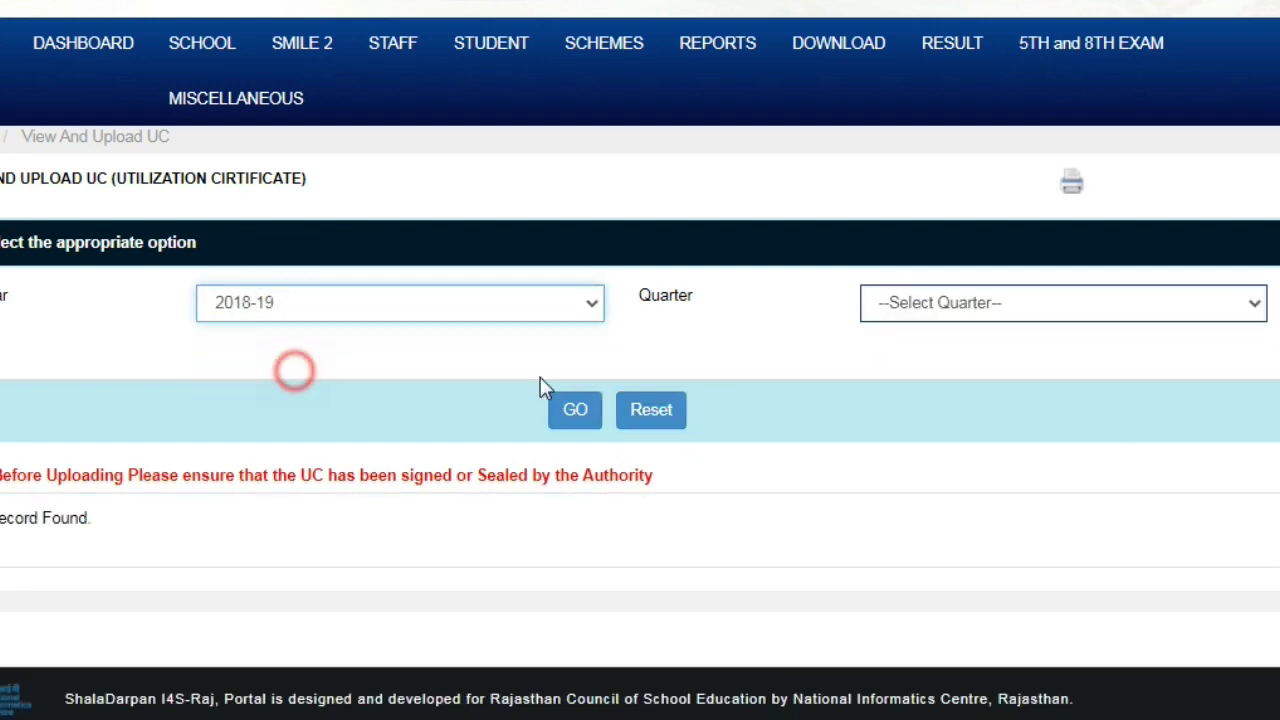
{"action": "left_click", "coordinate": [920, 303]}
{"action": "left_click", "coordinate": [936, 352]}
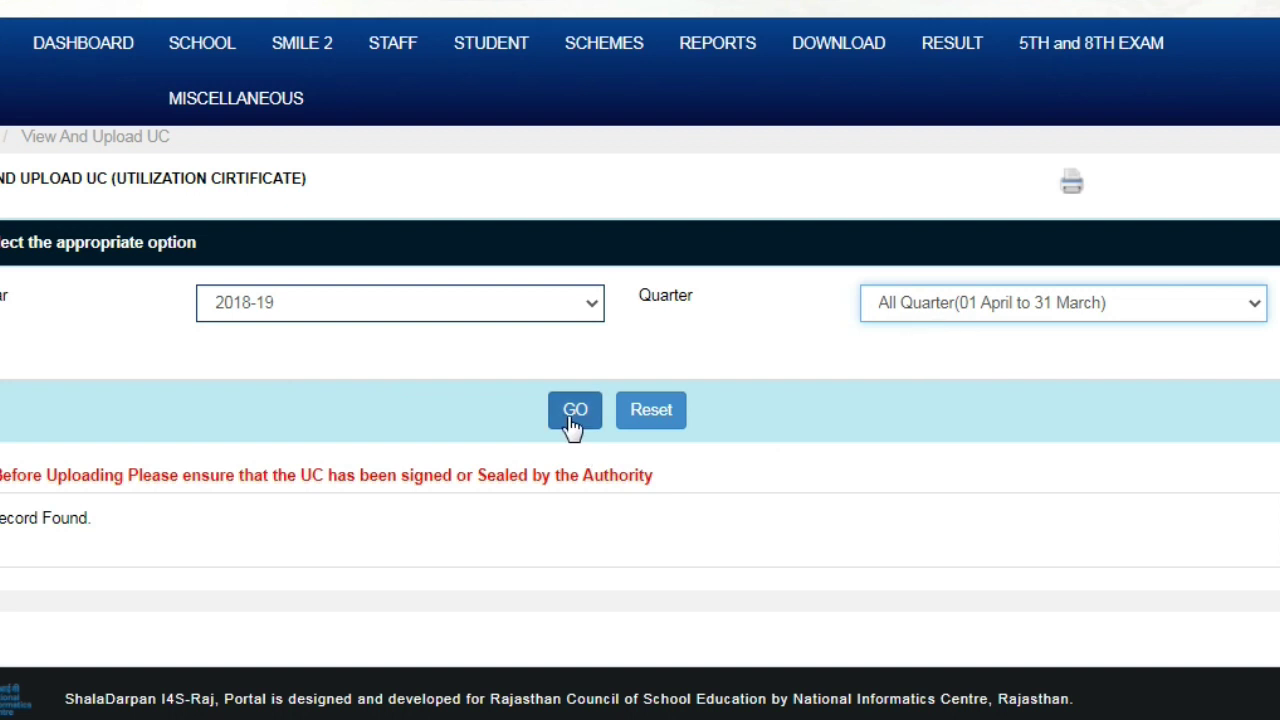
{"action": "left_click", "coordinate": [572, 418]}
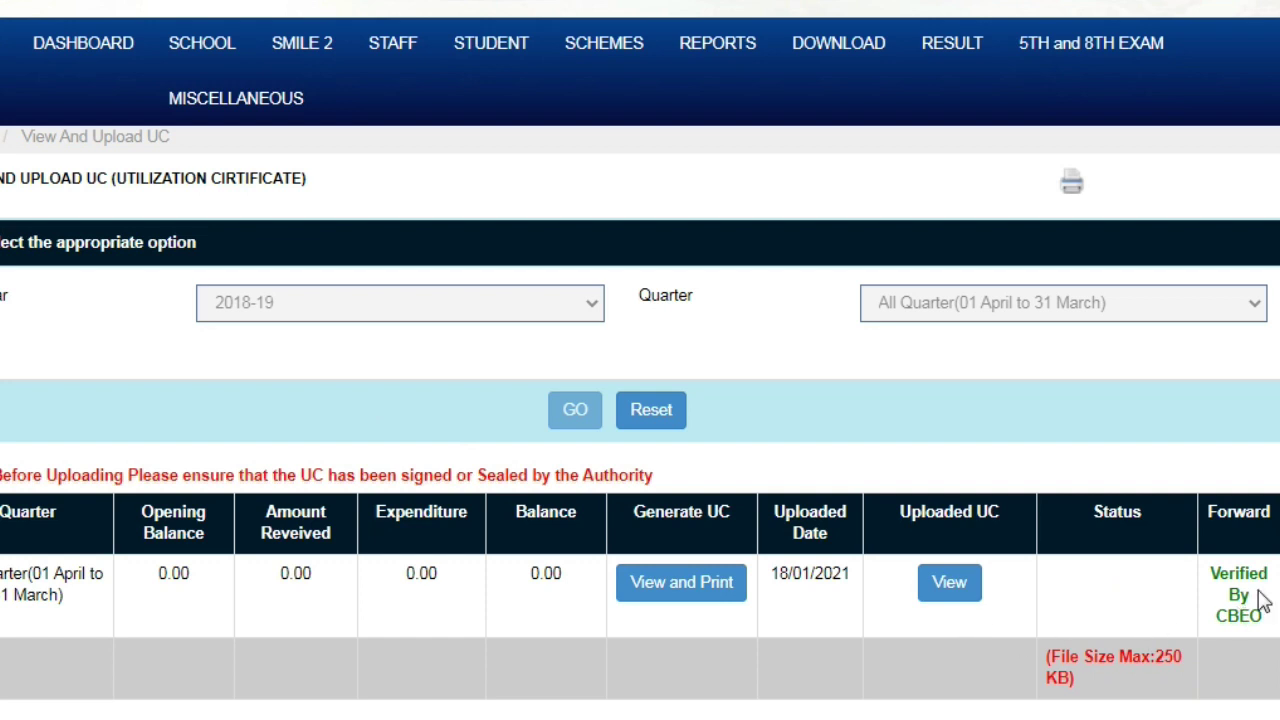
Reset the search and request the utilization certificate for year 2019-20, All Quarter (01 April to 31 March).
{"action": "left_click", "coordinate": [658, 418]}
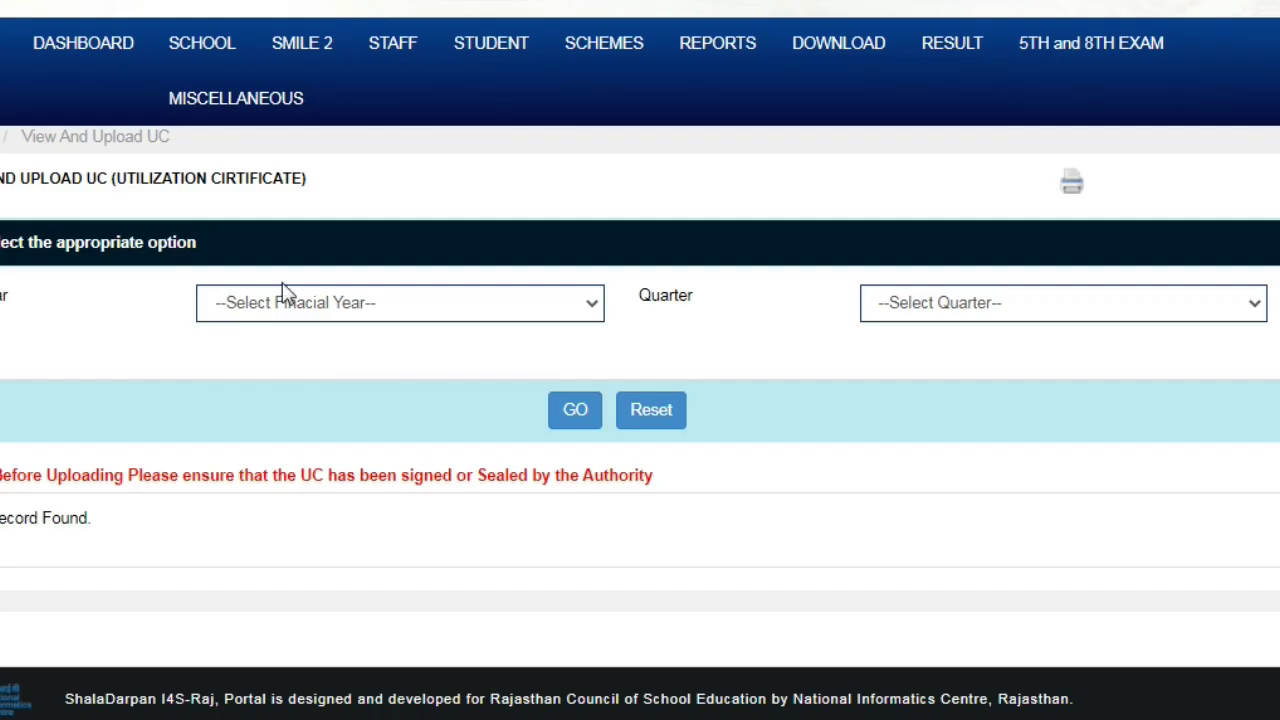
{"action": "left_click", "coordinate": [286, 297]}
{"action": "left_click", "coordinate": [292, 400]}
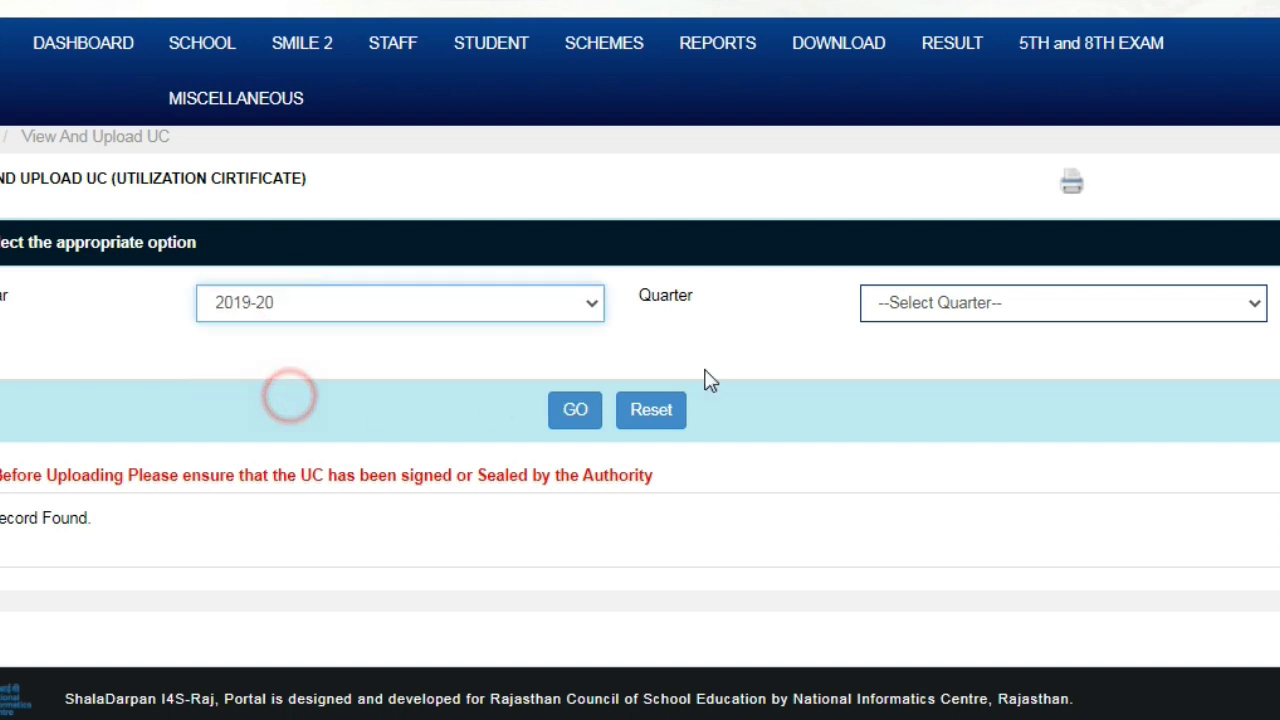
{"action": "left_click", "coordinate": [929, 302]}
{"action": "left_click", "coordinate": [931, 358]}
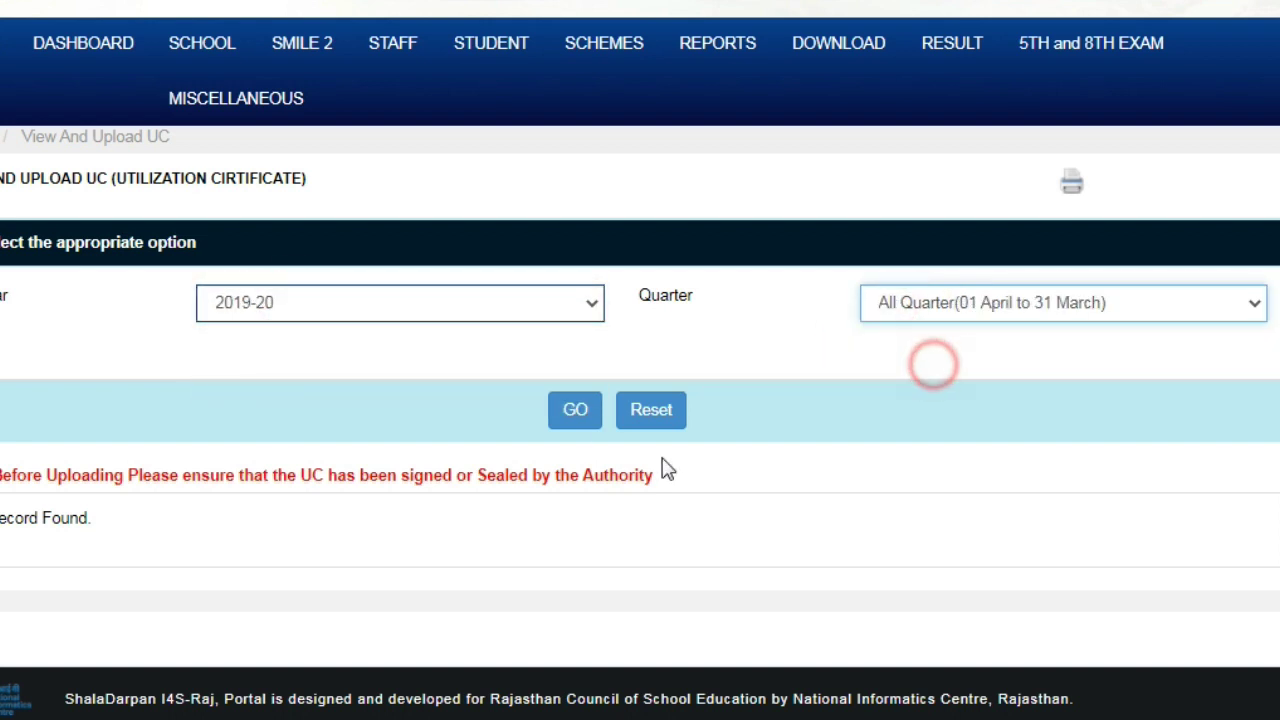
{"action": "left_click", "coordinate": [575, 412]}
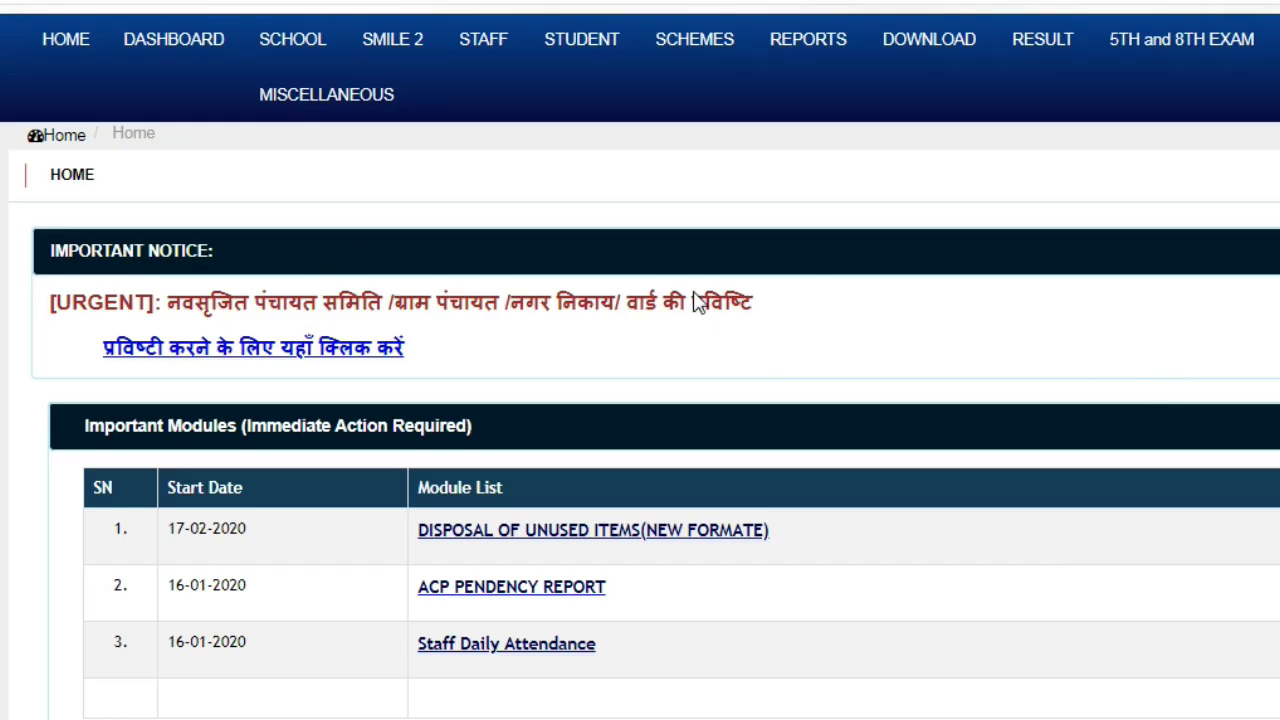
Open the GSP Donation Received School Confirmation page from the school's Gyan Sankalp Portal modules.
{"action": "left_click", "coordinate": [300, 64]}
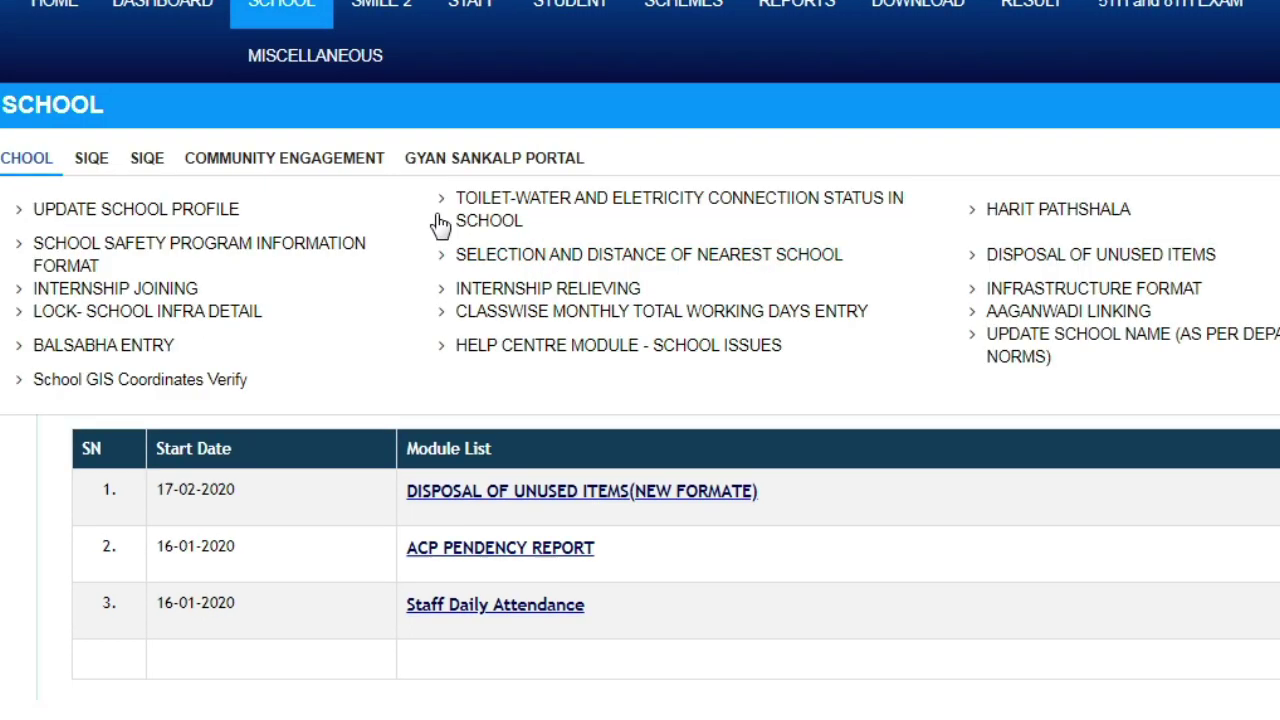
{"action": "left_click", "coordinate": [503, 170]}
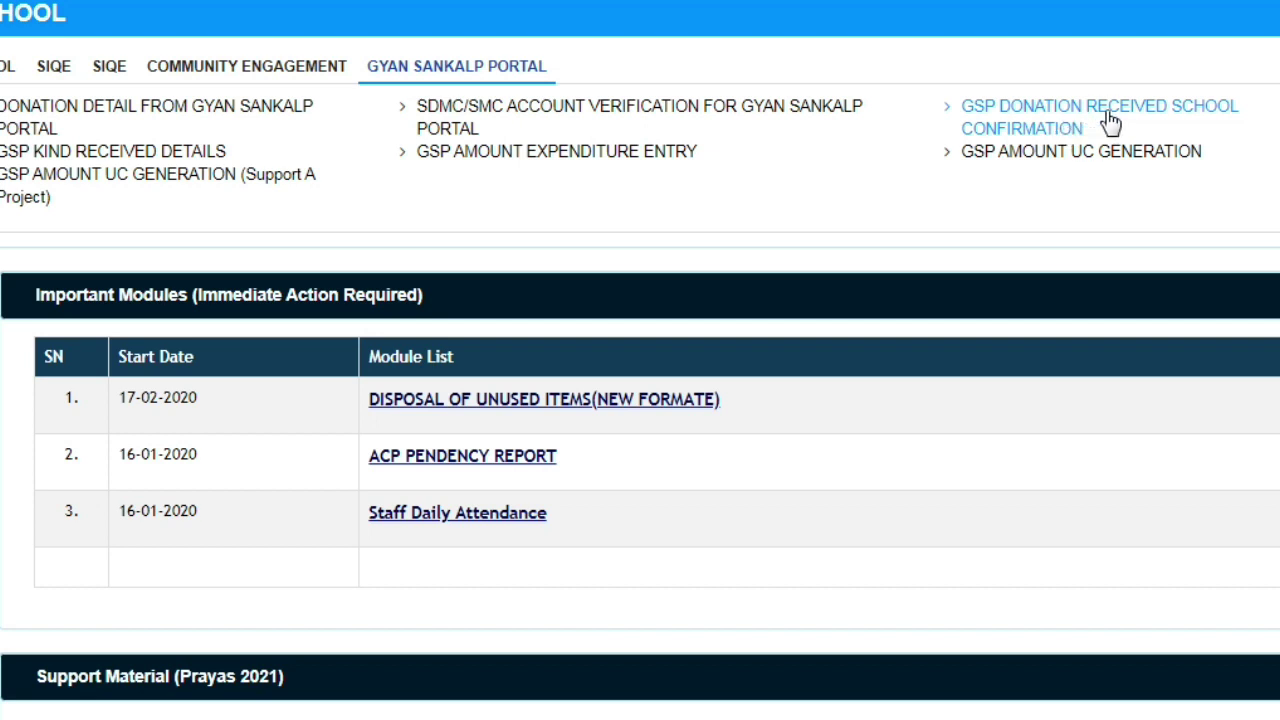
{"action": "left_click", "coordinate": [1075, 114]}
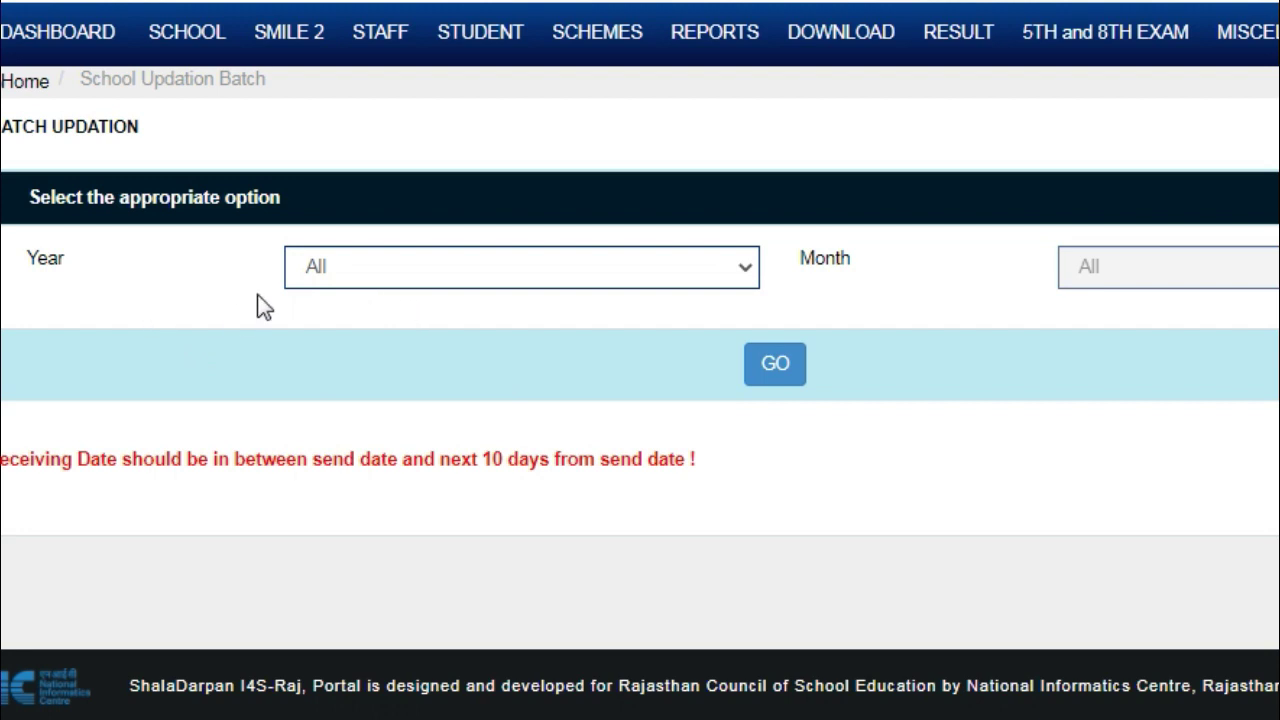
List the donation batches awaiting confirmation with the year and month filters kept at All.
{"action": "left_click", "coordinate": [392, 278]}
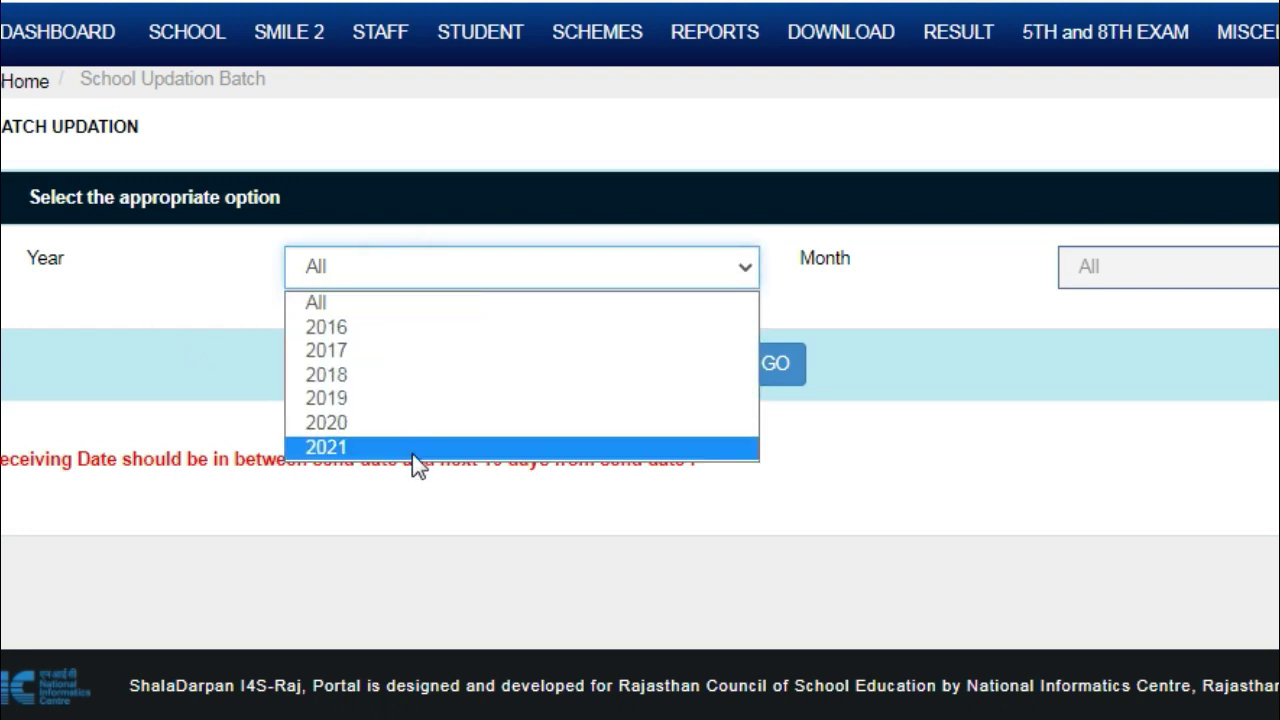
{"action": "left_click", "coordinate": [991, 446]}
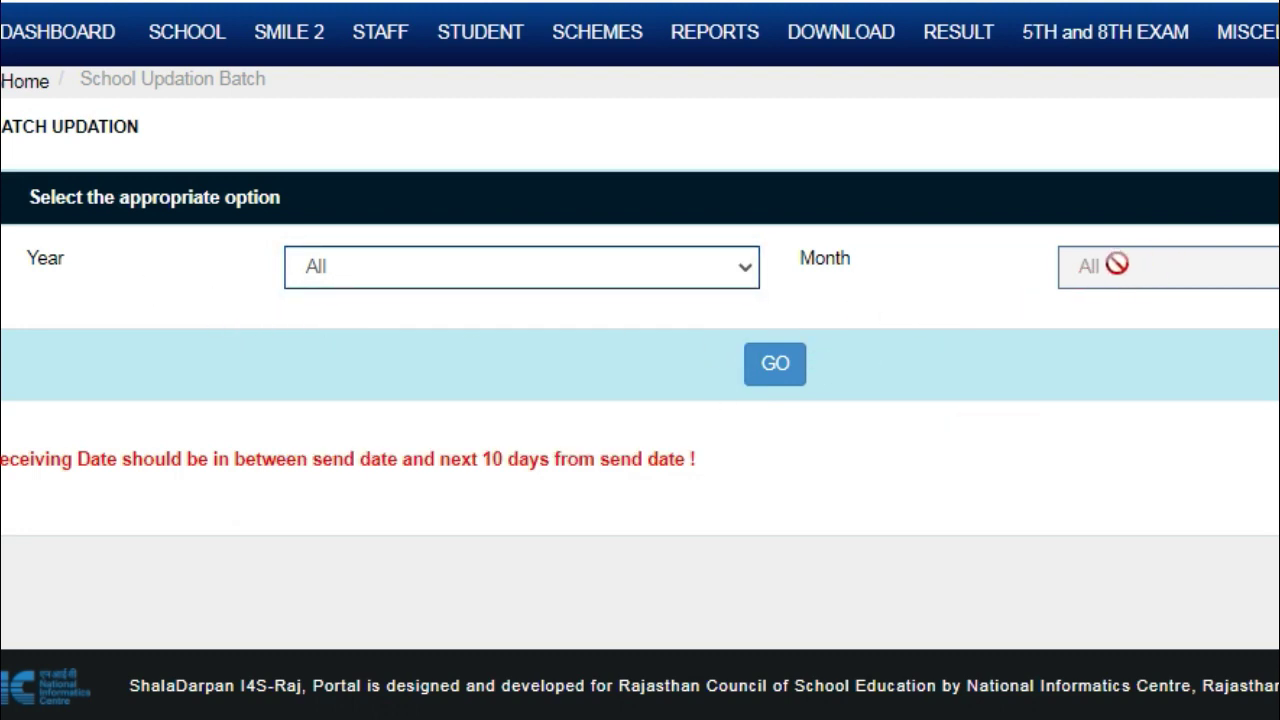
{"action": "left_click", "coordinate": [787, 370]}
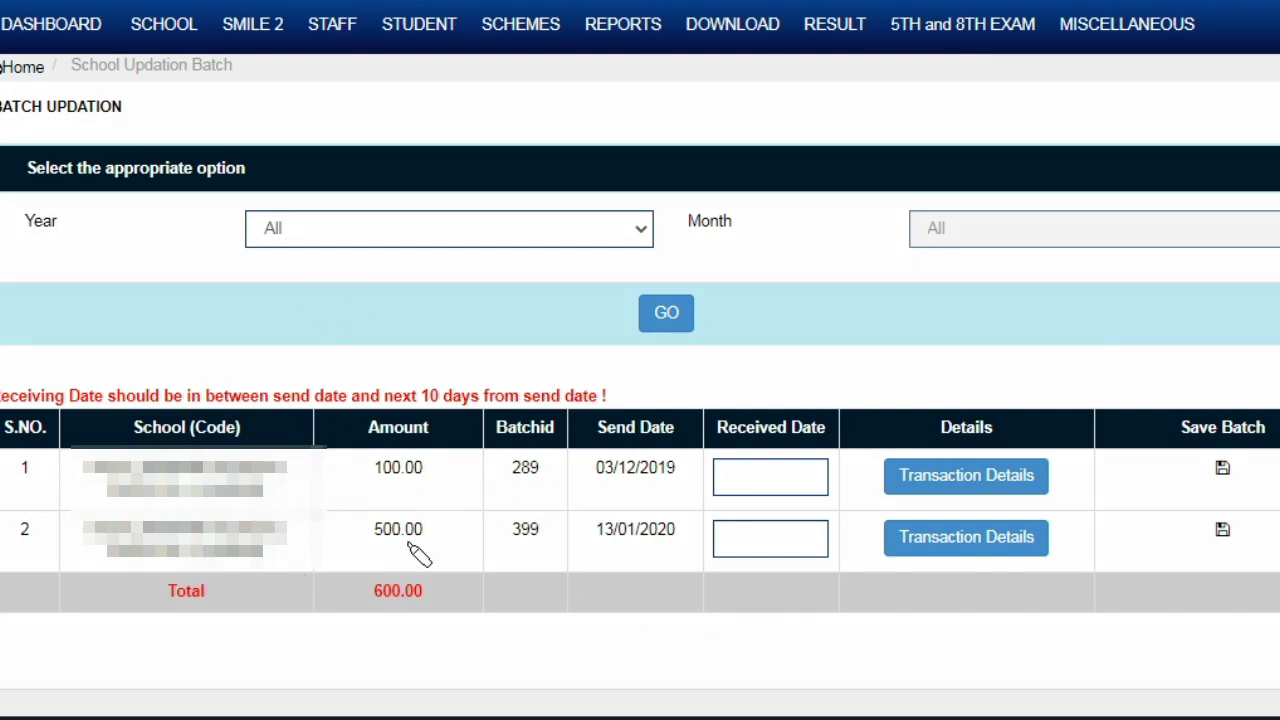
Examine the amount, batch ID and send date of both listed donation batches.
{"action": "left_click_drag", "start_coordinate": [368, 494], "coordinate": [449, 497]}
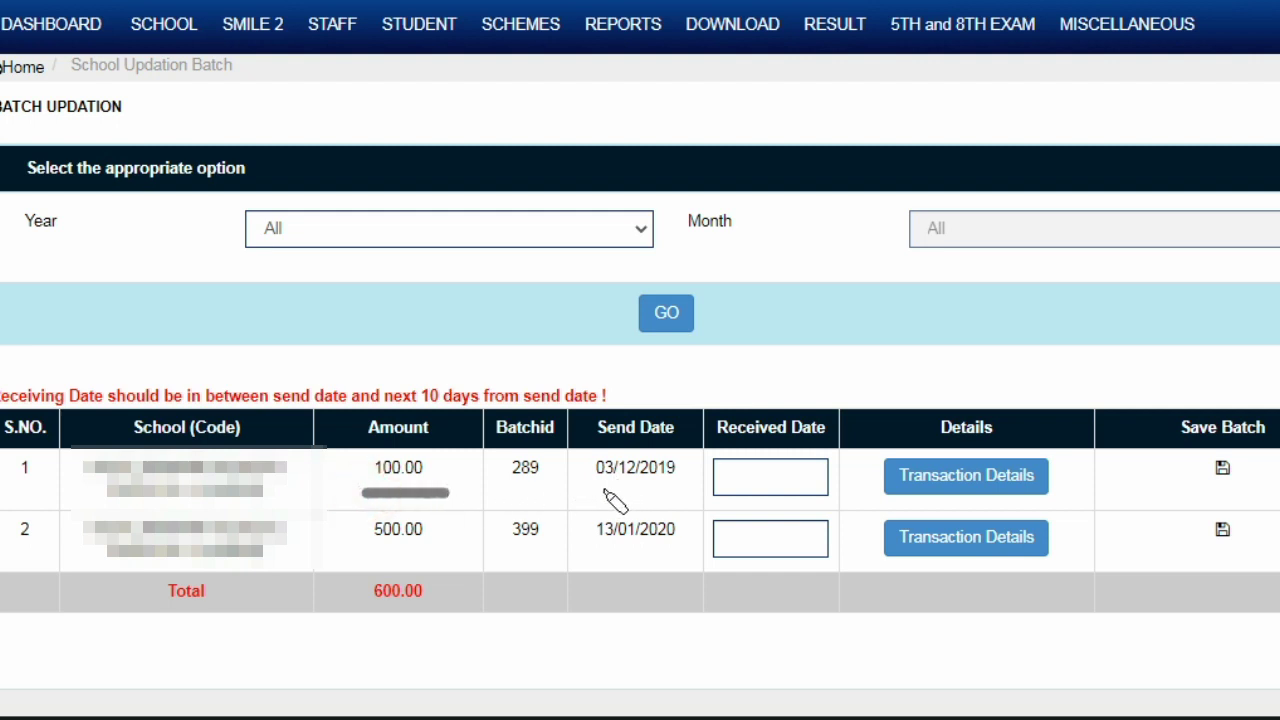
{"action": "left_click_drag", "start_coordinate": [601, 489], "coordinate": [668, 491]}
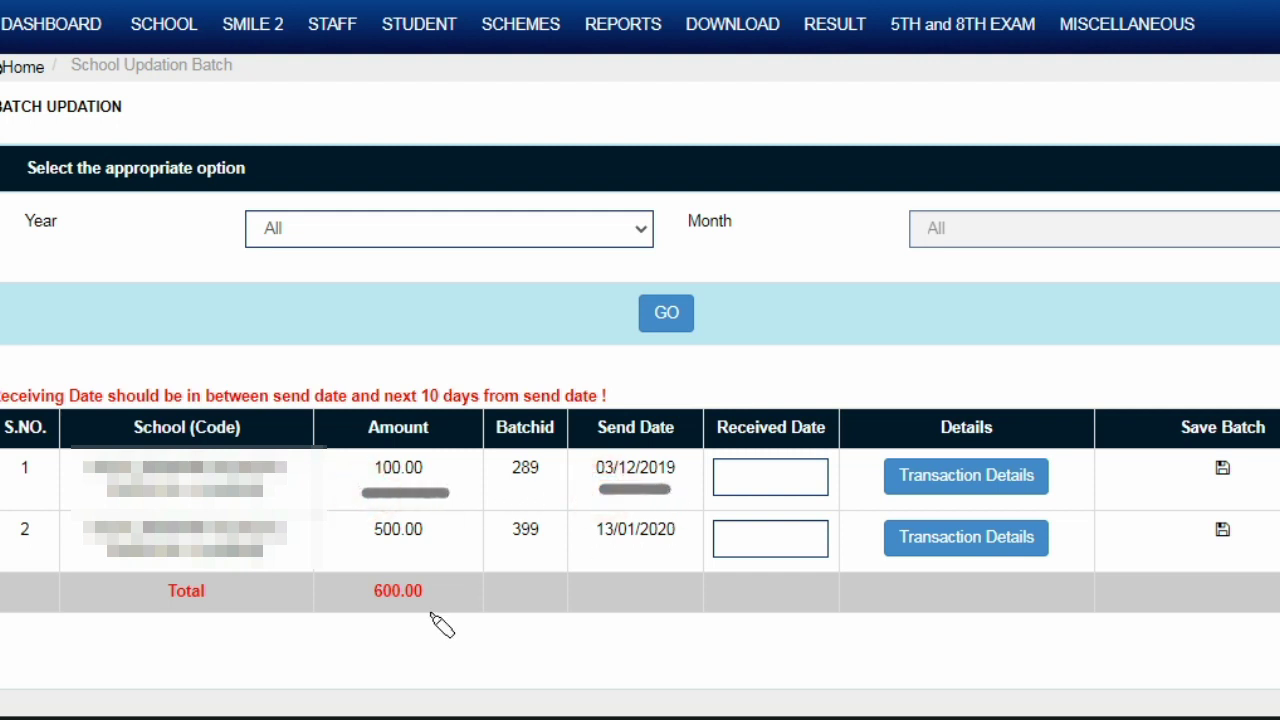
{"action": "left_click_drag", "start_coordinate": [380, 555], "coordinate": [437, 556]}
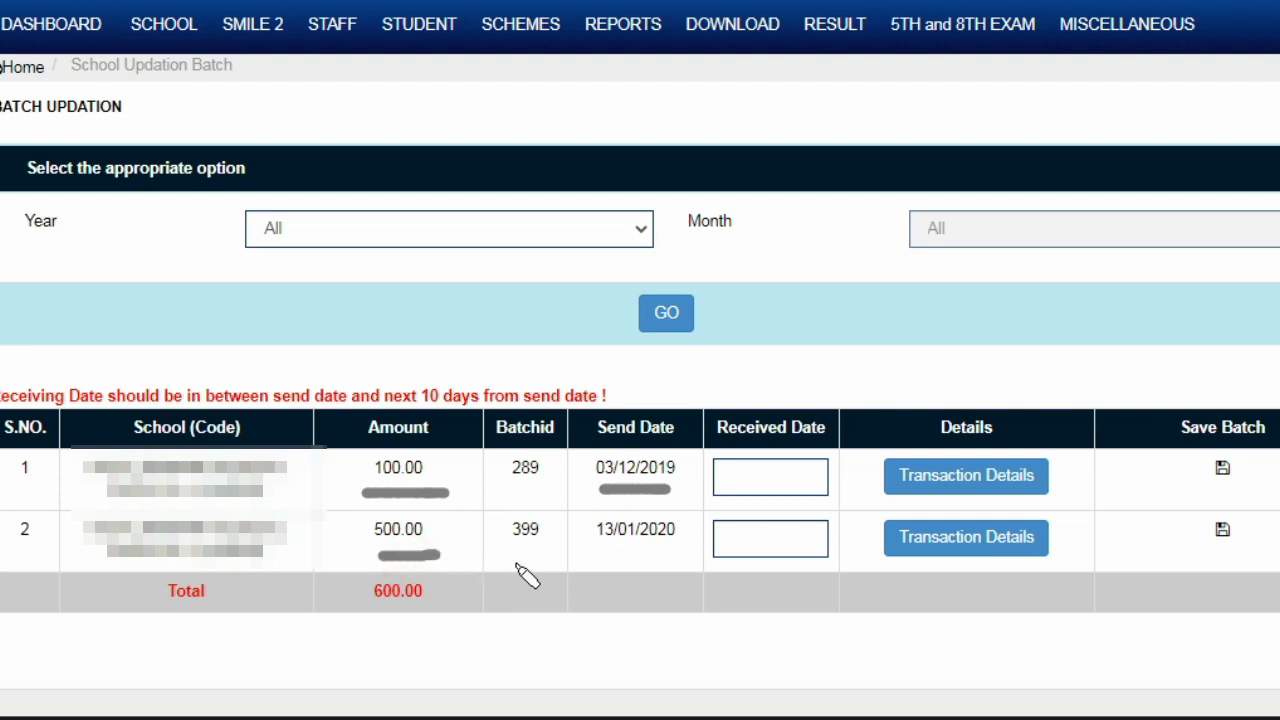
{"action": "left_click_drag", "start_coordinate": [513, 549], "coordinate": [552, 549]}
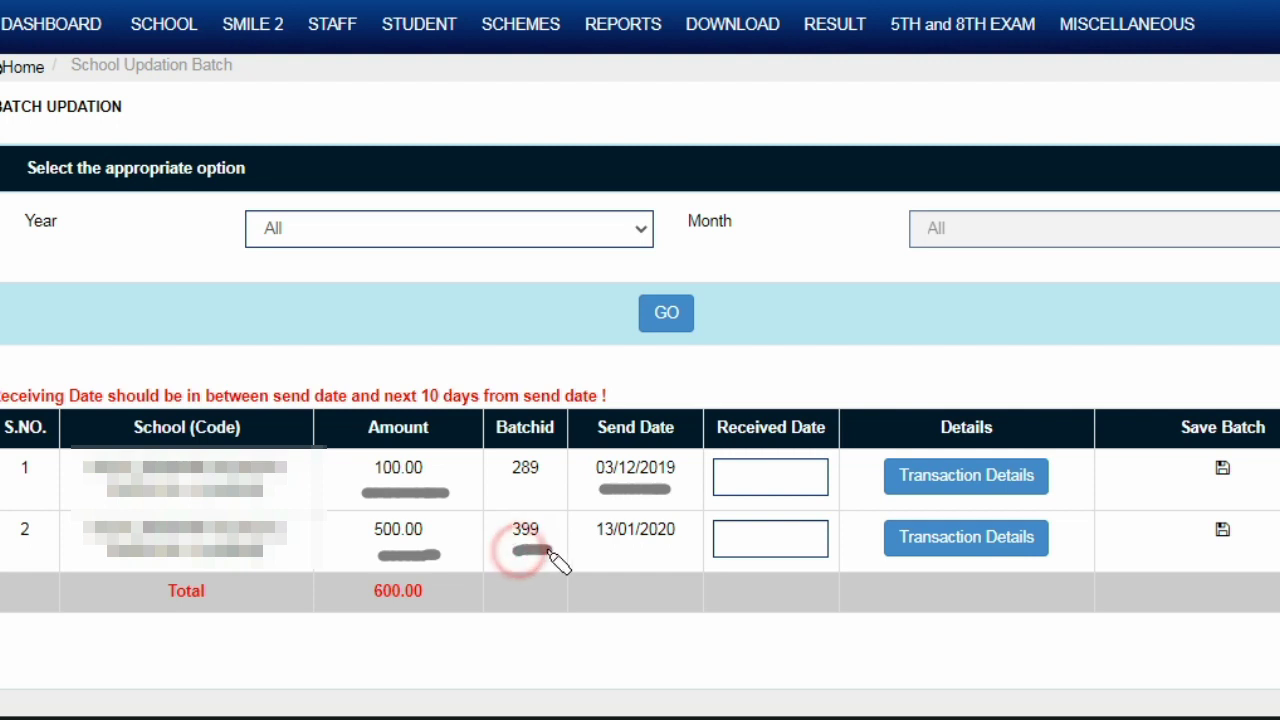
{"action": "left_click_drag", "start_coordinate": [524, 486], "coordinate": [546, 486]}
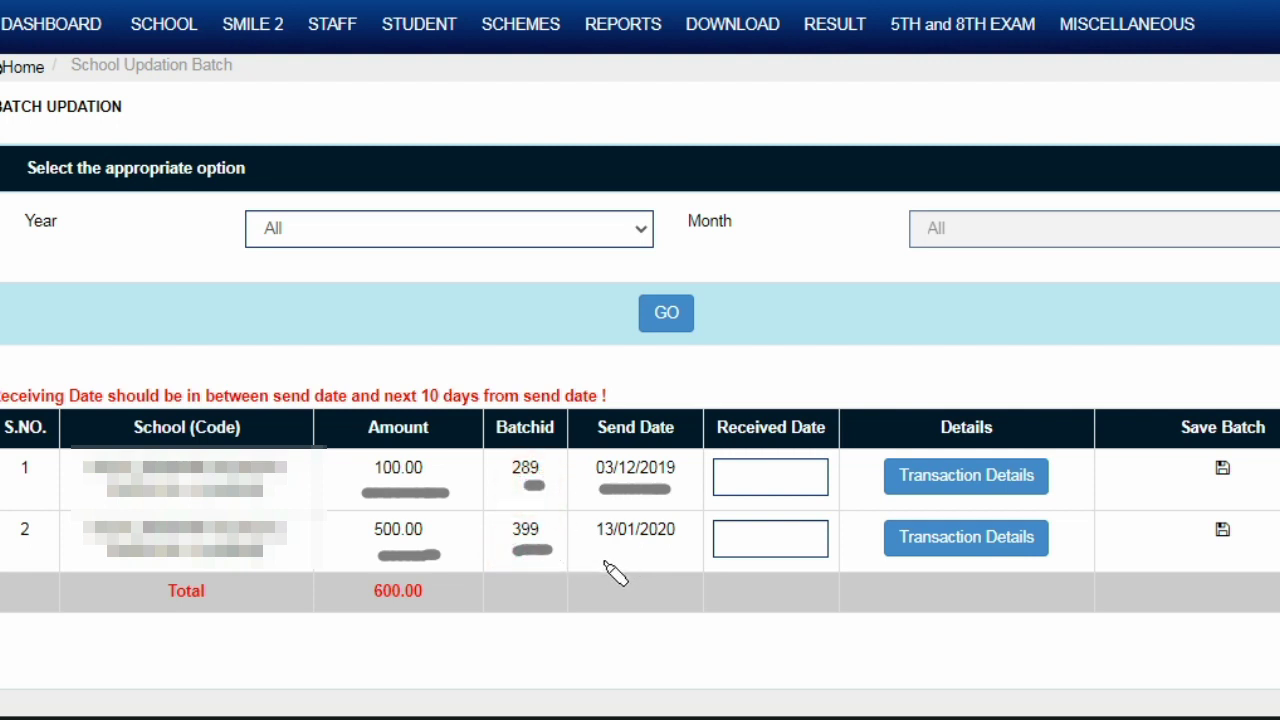
{"action": "left_click_drag", "start_coordinate": [600, 559], "coordinate": [684, 559]}
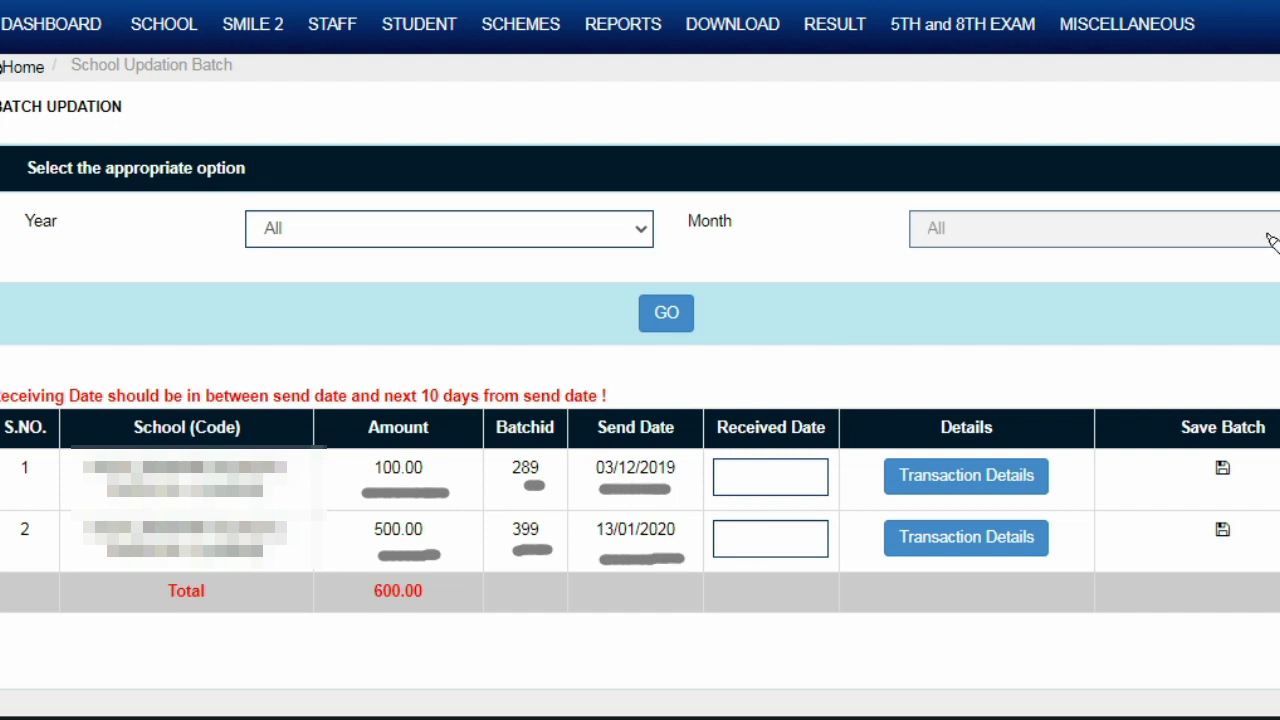
{"action": "key", "text": "Escape"}
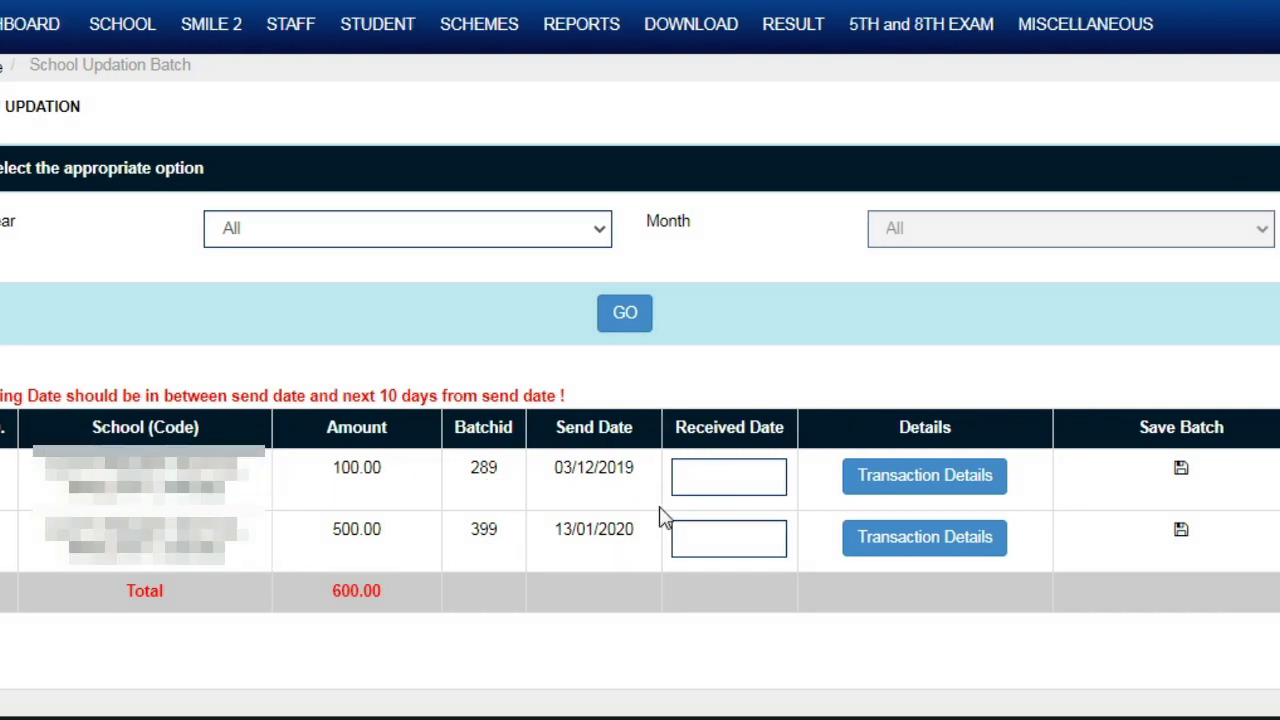
Enter 03/12/2019 as the received date for the 100.00 donation batch 289 and save the batch.
{"action": "left_click", "coordinate": [703, 481]}
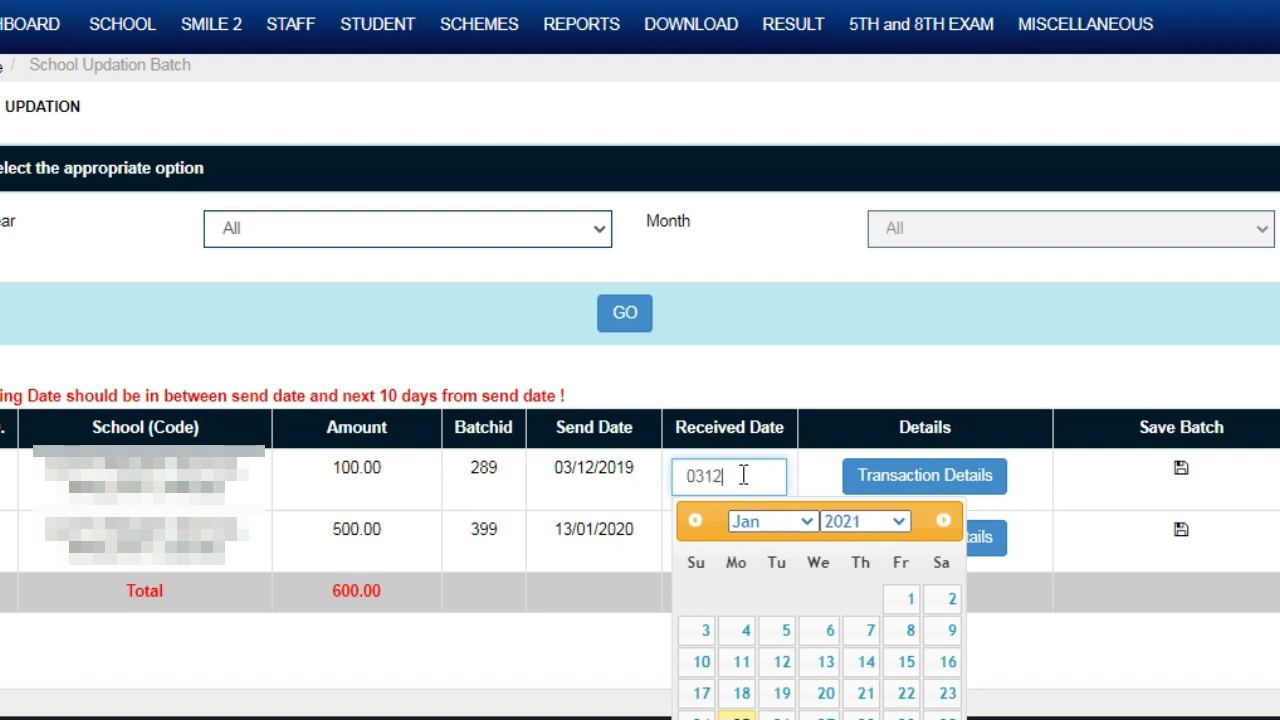
{"action": "left_click", "coordinate": [878, 520]}
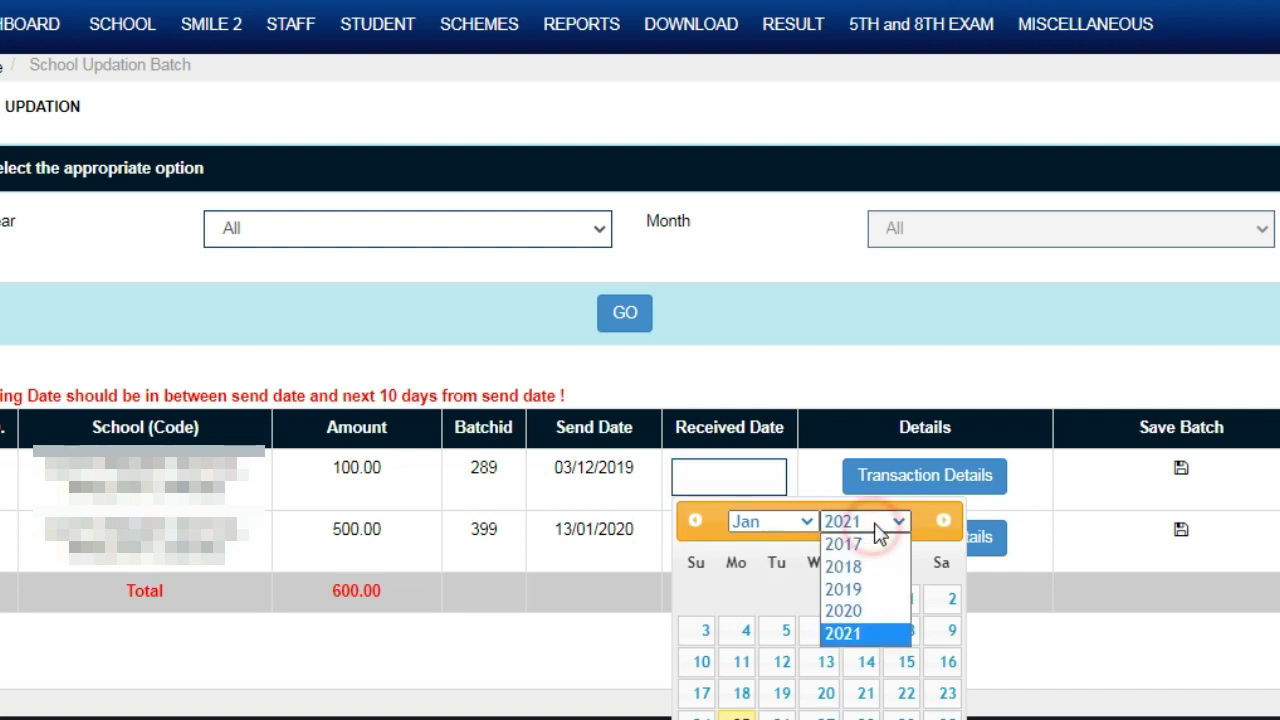
{"action": "left_click", "coordinate": [880, 589]}
{"action": "left_click", "coordinate": [786, 600]}
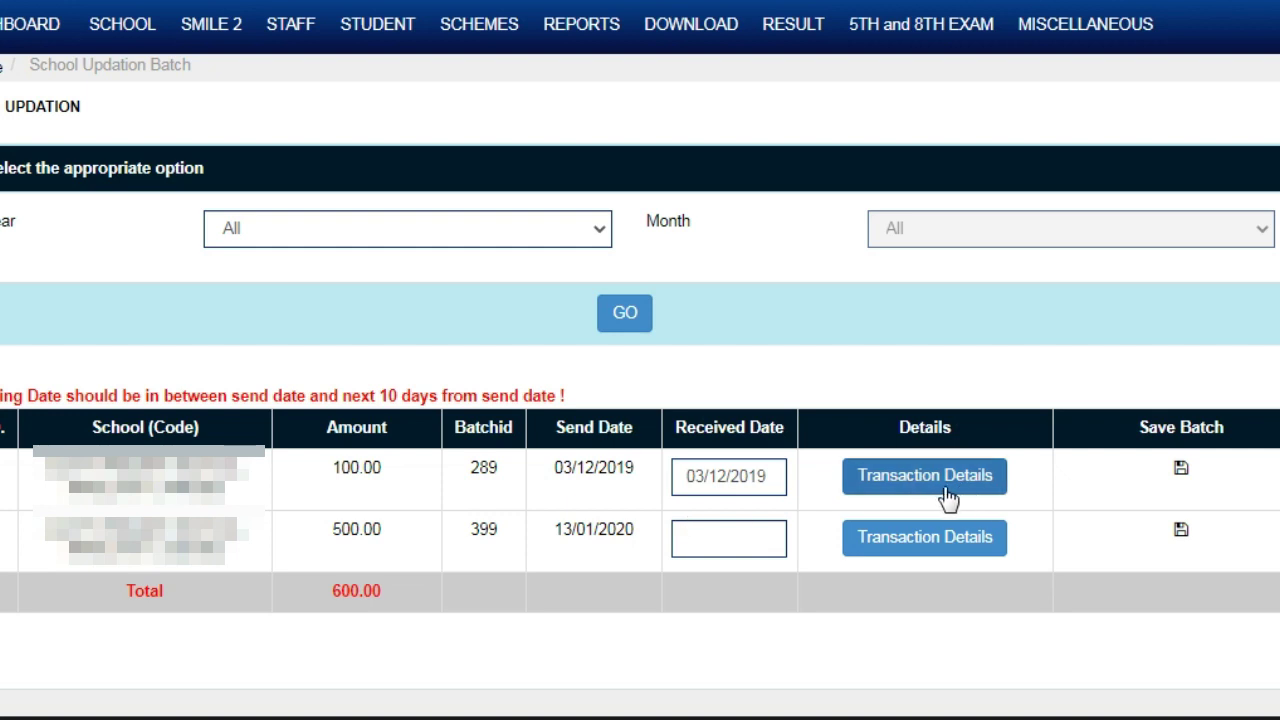
{"action": "left_click", "coordinate": [1181, 468]}
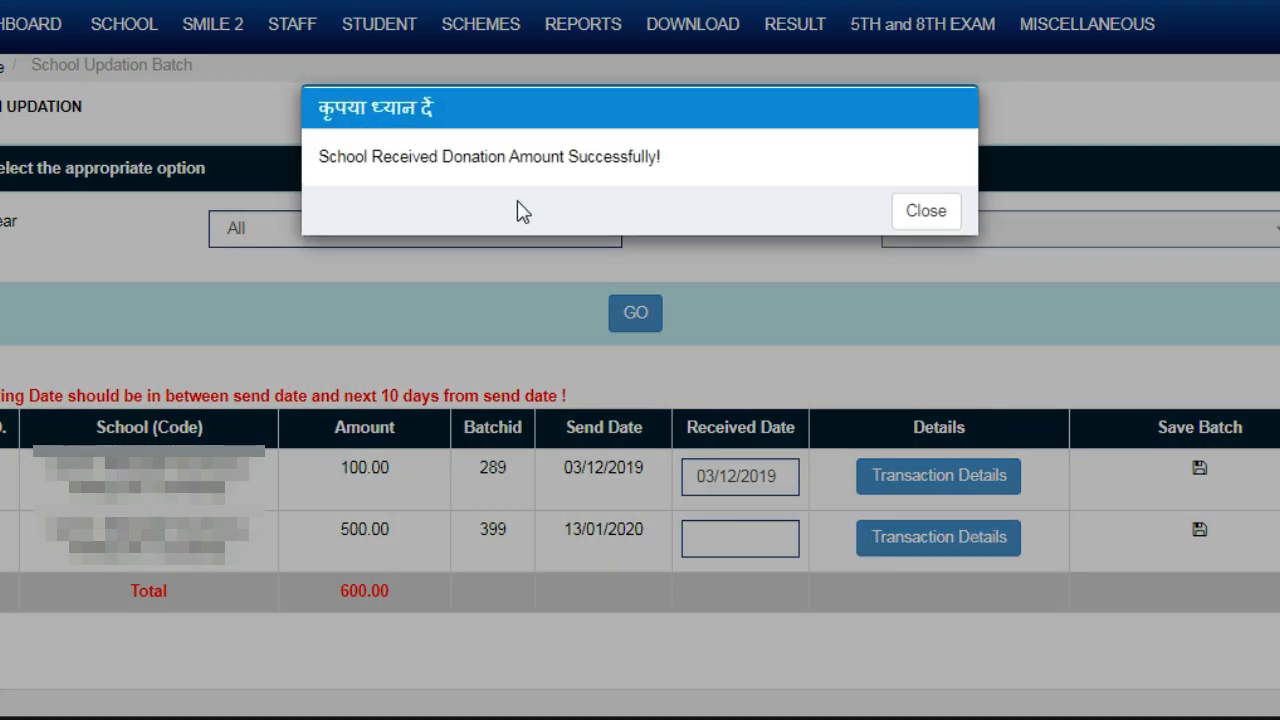
{"action": "left_click", "coordinate": [922, 210]}
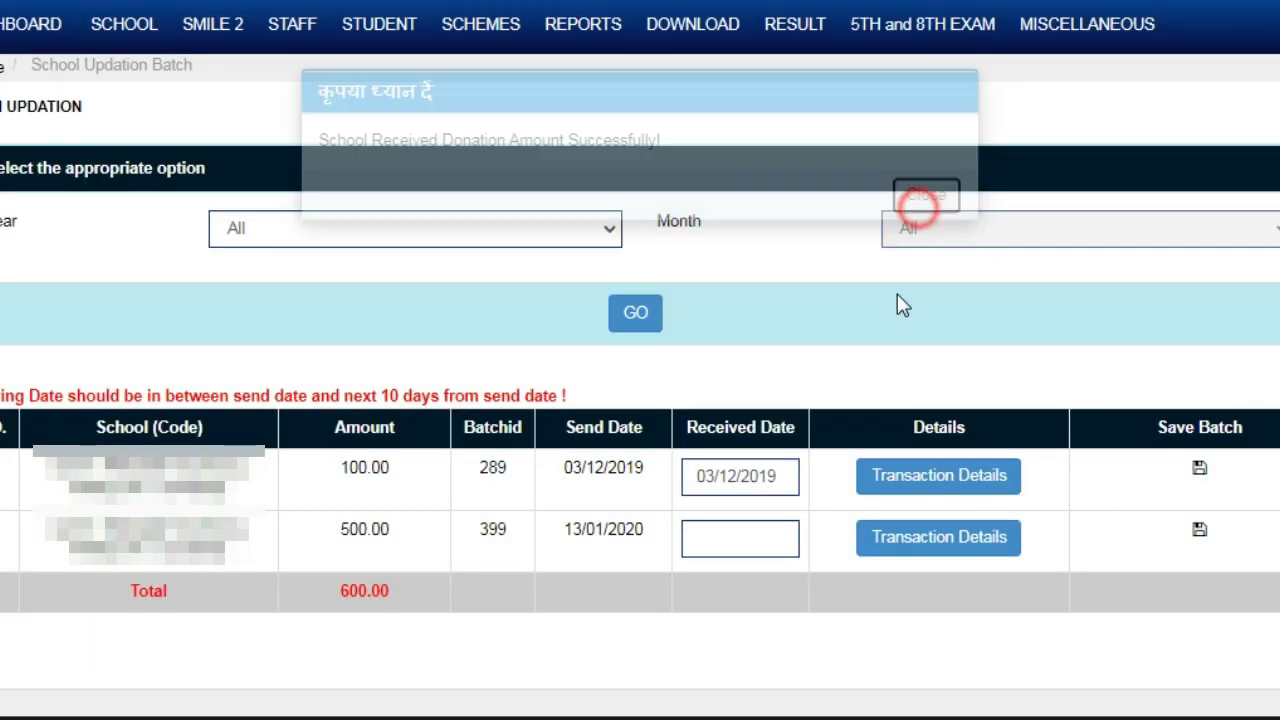
Enter 13/01/2020 as the received date for the 500.00 donation batch 399 and save the batch.
{"action": "left_click", "coordinate": [709, 540]}
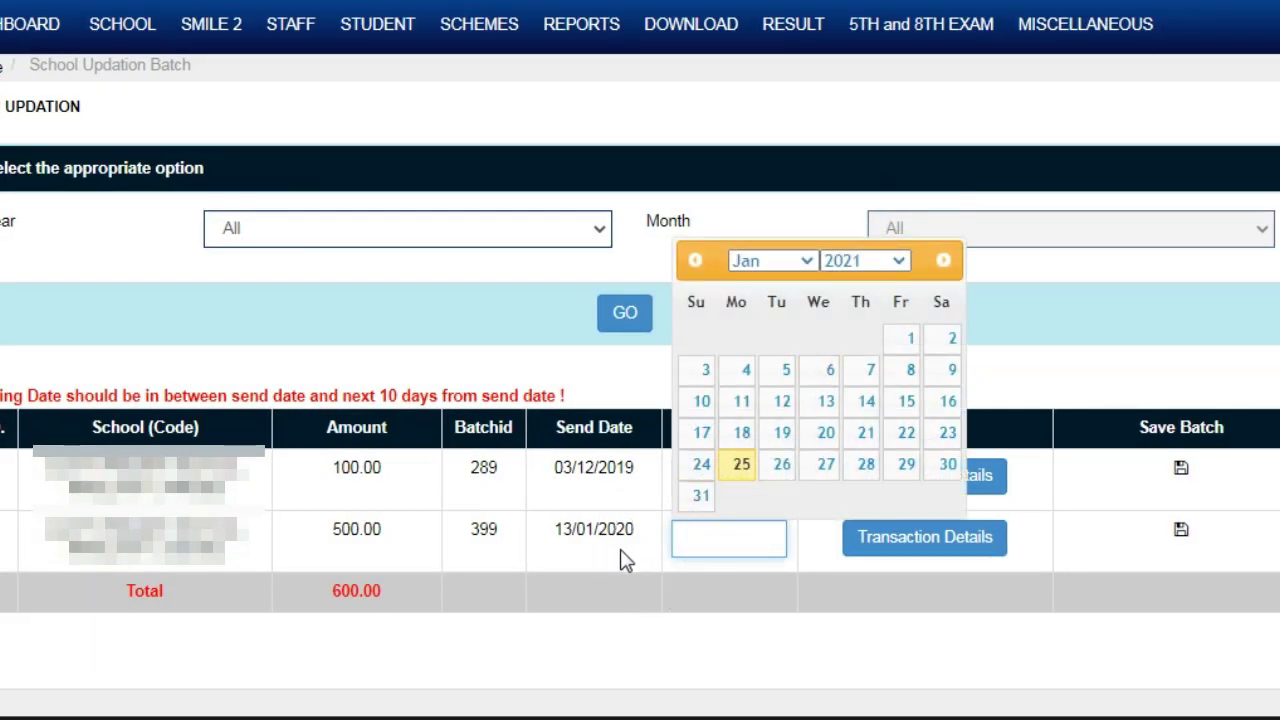
{"action": "left_click", "coordinate": [872, 262]}
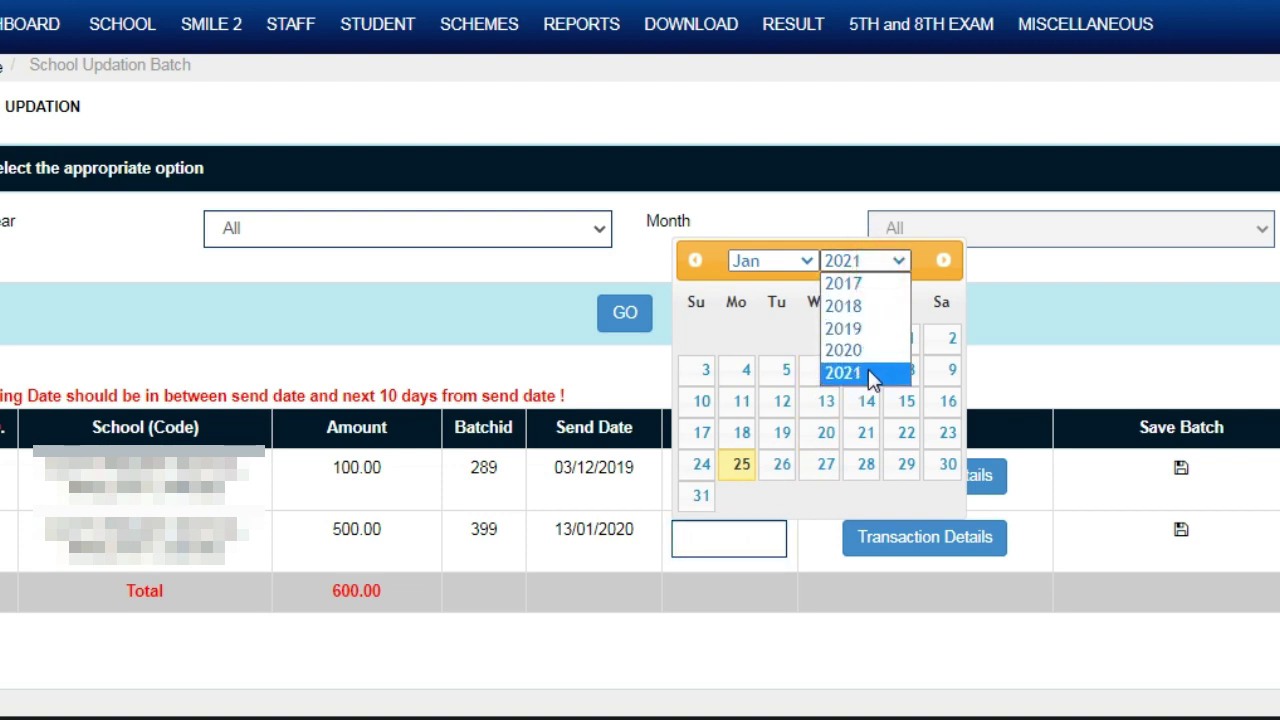
{"action": "left_click", "coordinate": [858, 350]}
{"action": "left_click", "coordinate": [769, 261]}
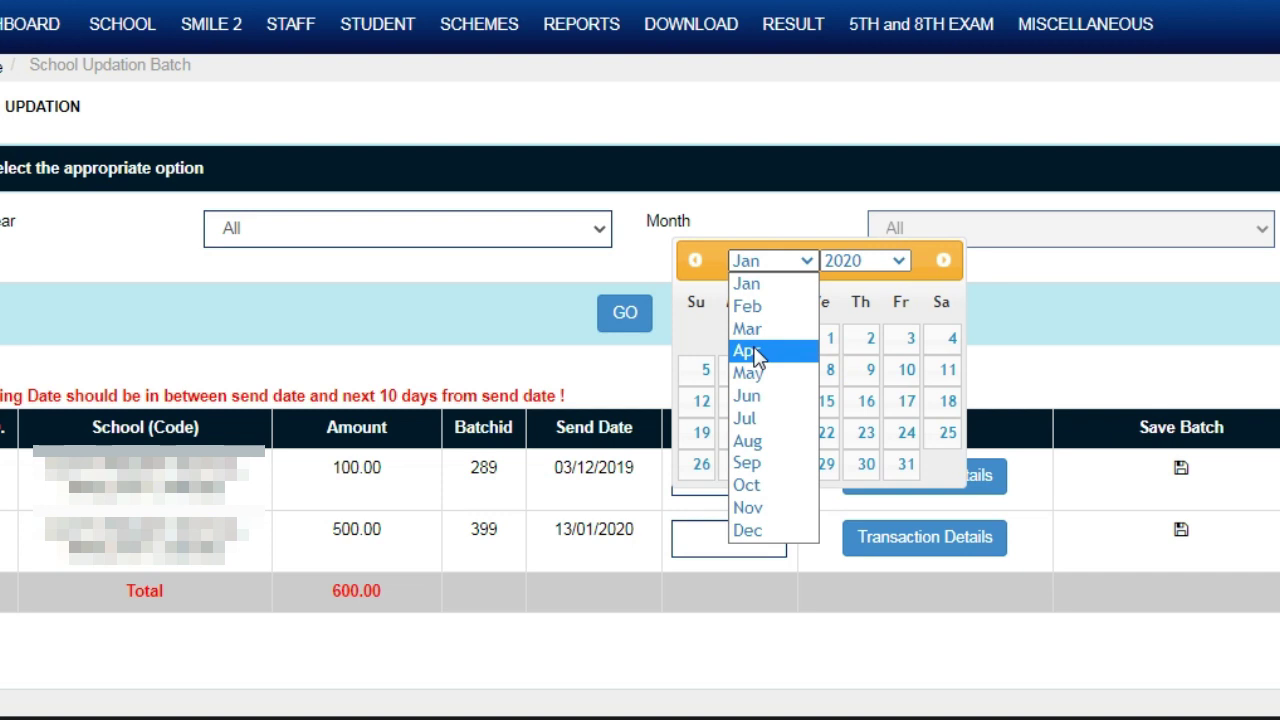
{"action": "left_click", "coordinate": [747, 283]}
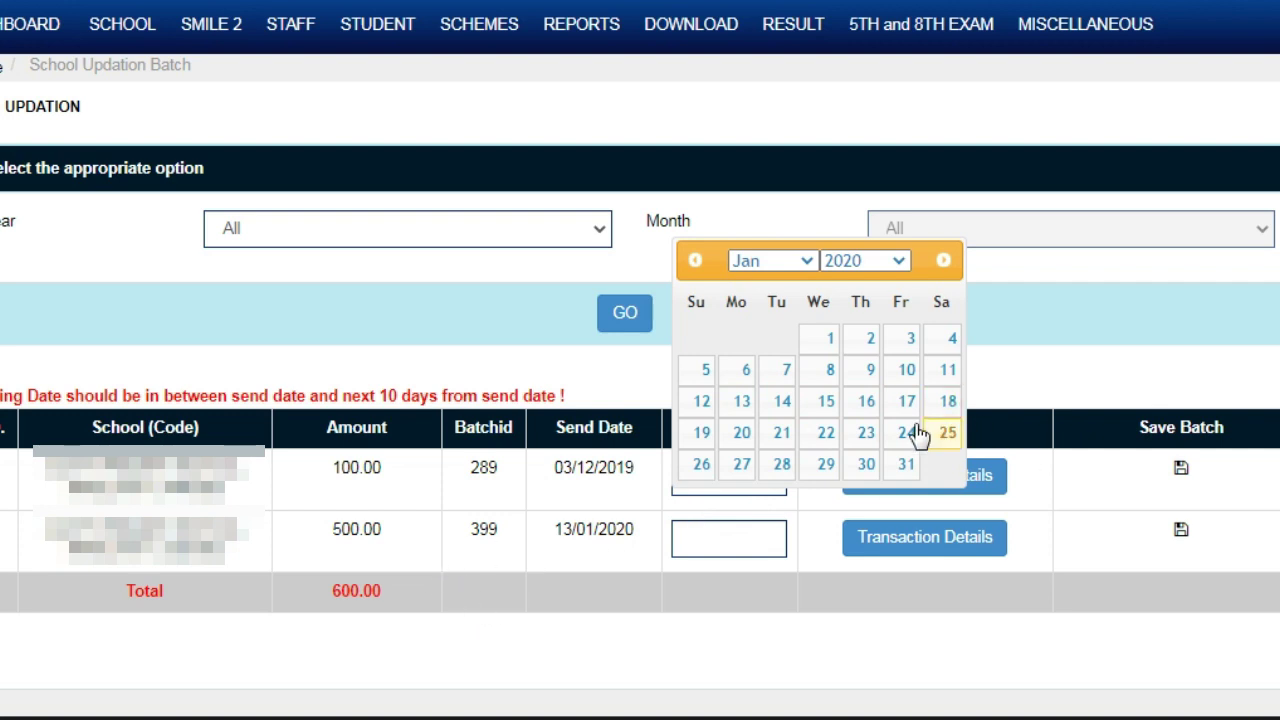
{"action": "left_click", "coordinate": [741, 405]}
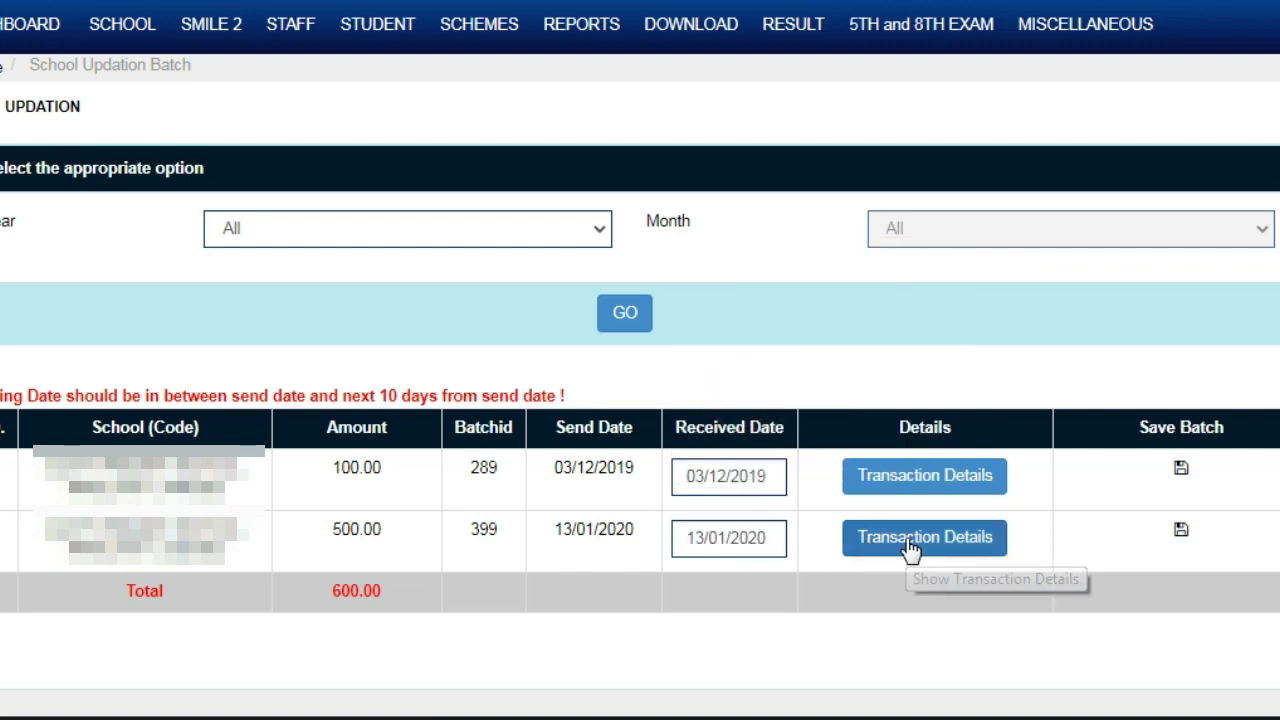
{"action": "left_click", "coordinate": [1180, 538]}
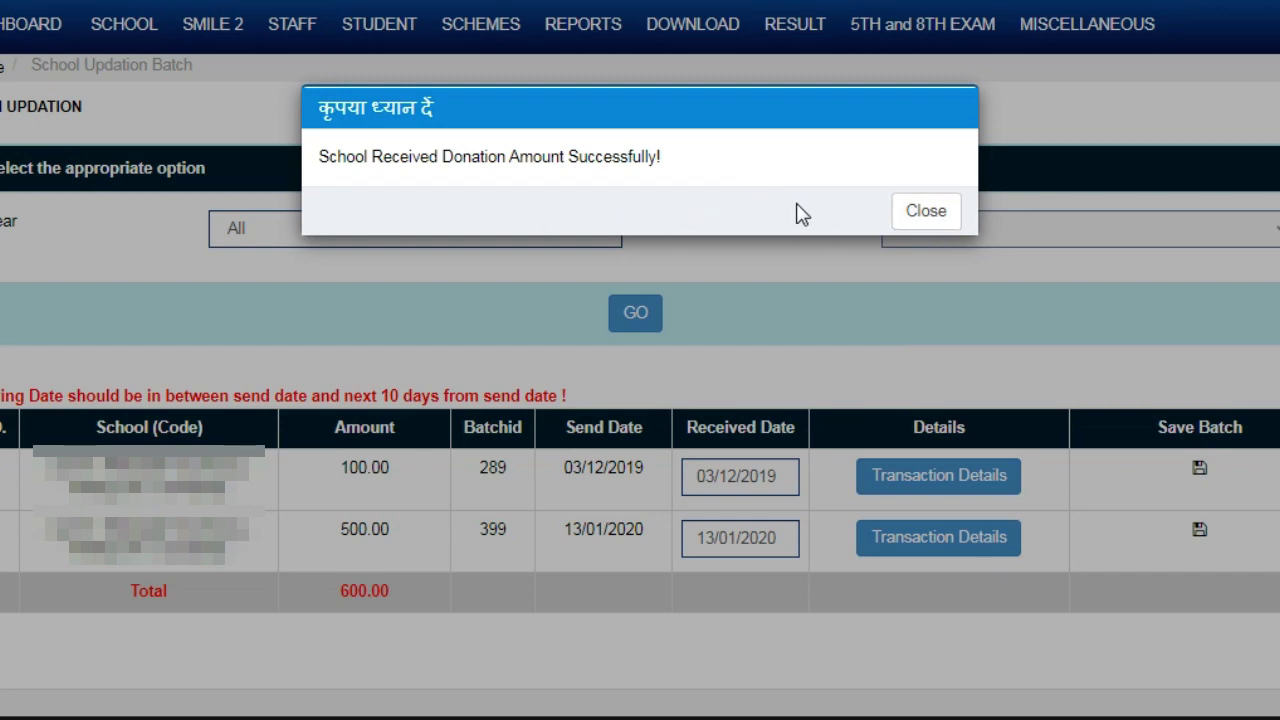
{"action": "left_click", "coordinate": [930, 218]}
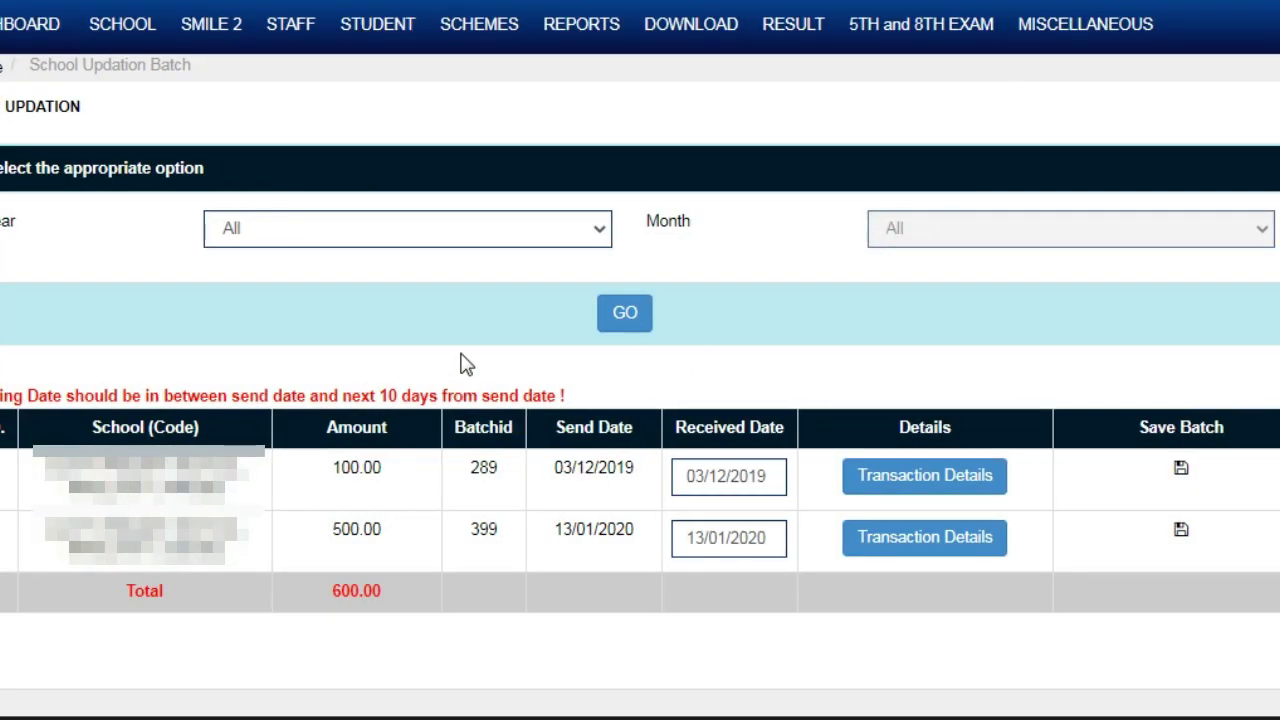
Open the GSP Amount UC Generation page from the school's Gyan Sankalp Portal modules.
{"action": "left_click", "coordinate": [124, 24]}
{"action": "left_click", "coordinate": [438, 137]}
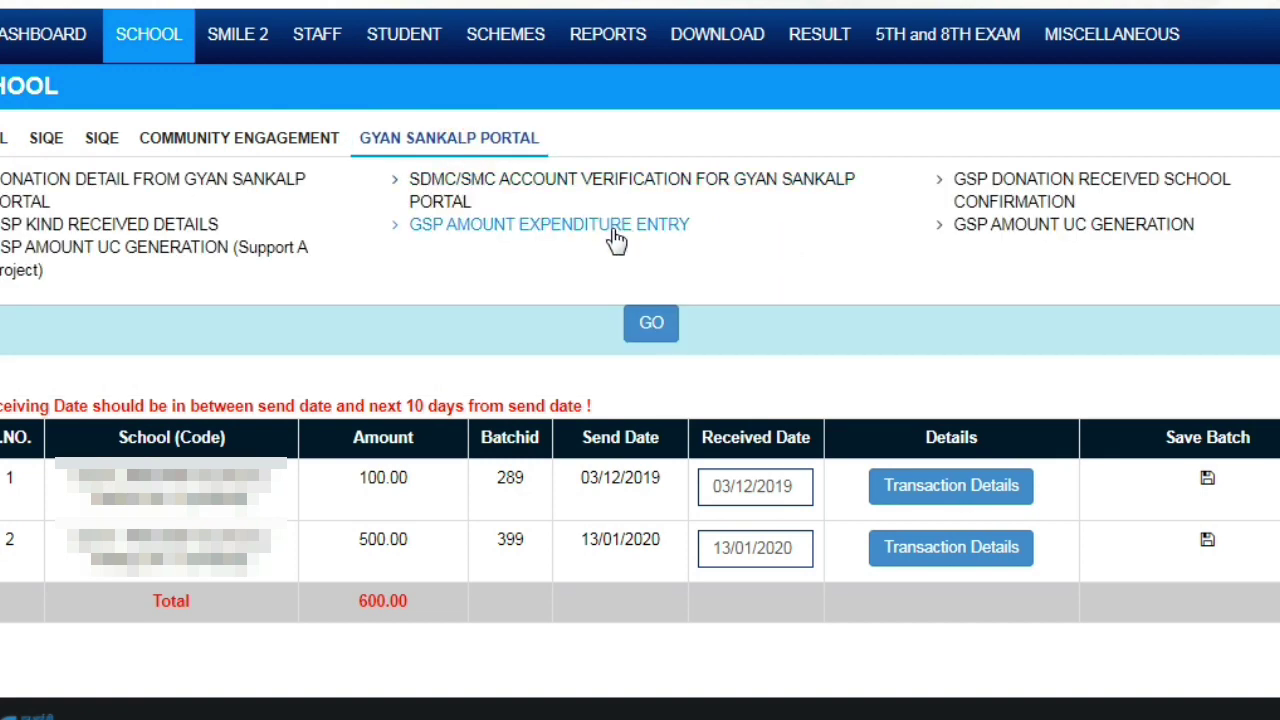
{"action": "left_click", "coordinate": [1077, 230]}
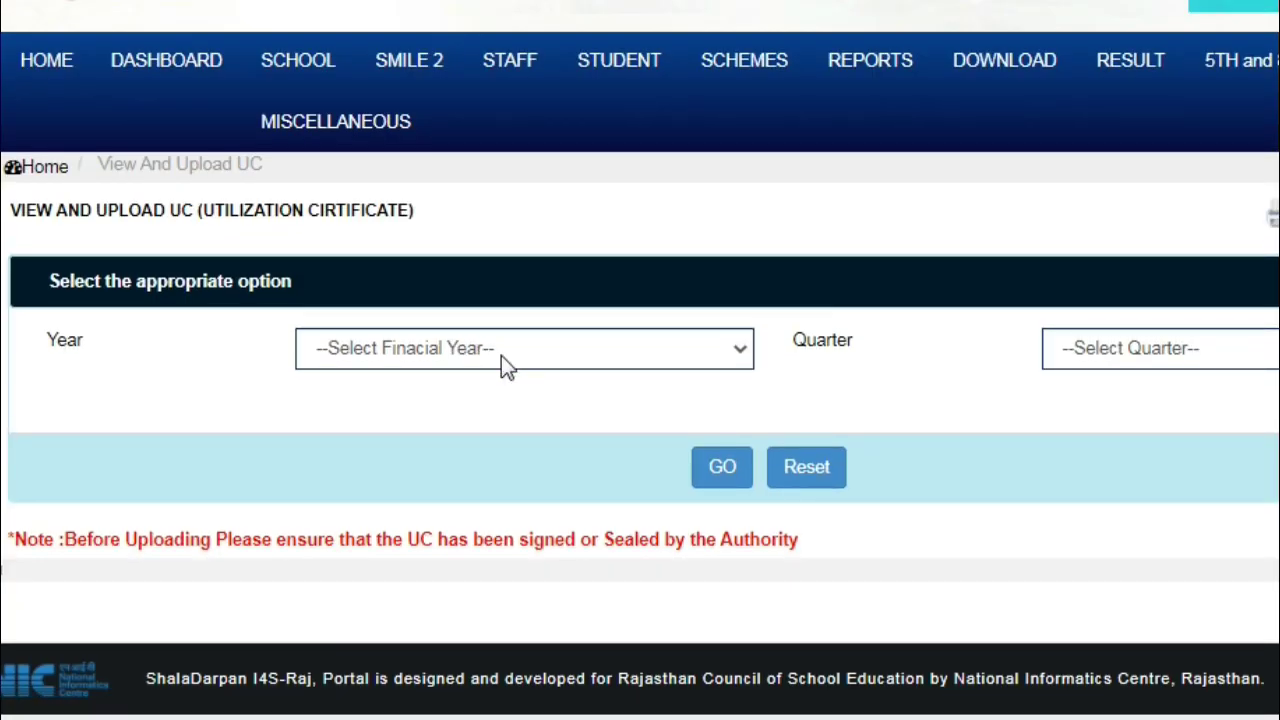
Request the utilization certificate for year 2019-20 with All Quarter (01 April to 31 March) selected.
{"action": "left_click", "coordinate": [430, 350]}
{"action": "left_click", "coordinate": [430, 453]}
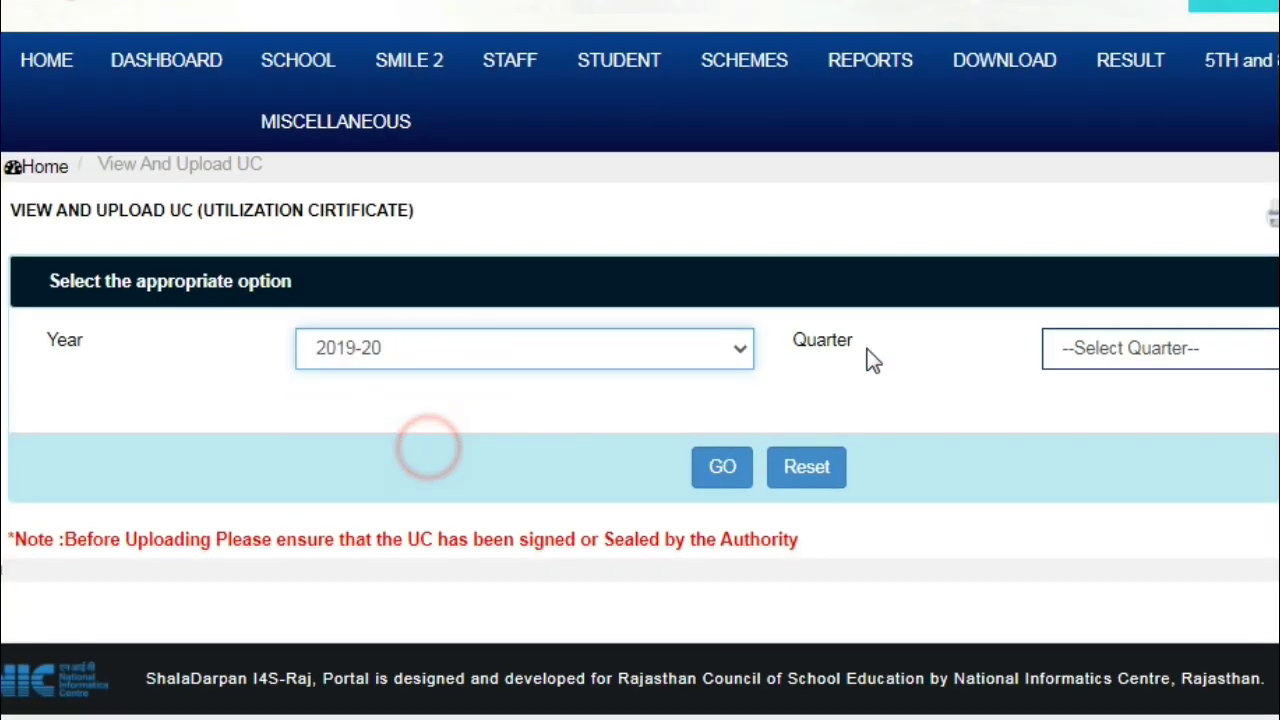
{"action": "left_click", "coordinate": [1150, 348]}
{"action": "left_click", "coordinate": [1158, 407]}
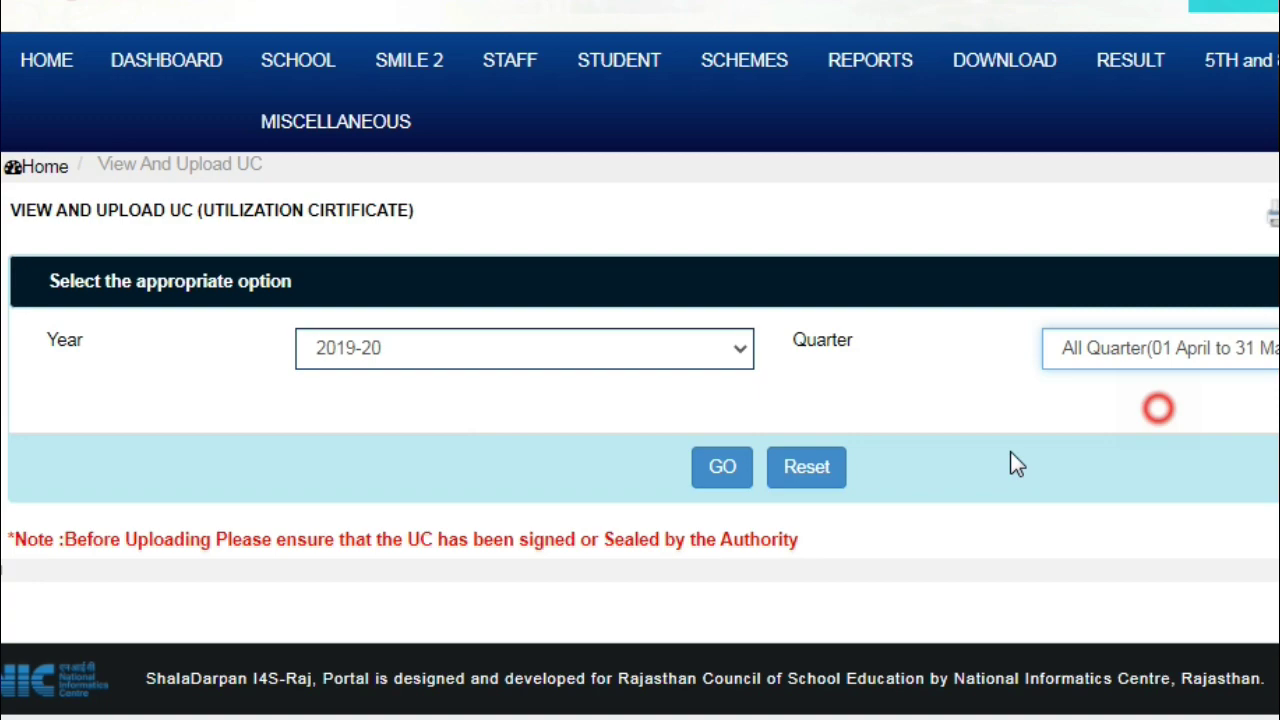
{"action": "left_click", "coordinate": [718, 470]}
{"action": "scroll", "coordinate": [683, 487], "scroll_direction": "down", "scroll_amount": 3}
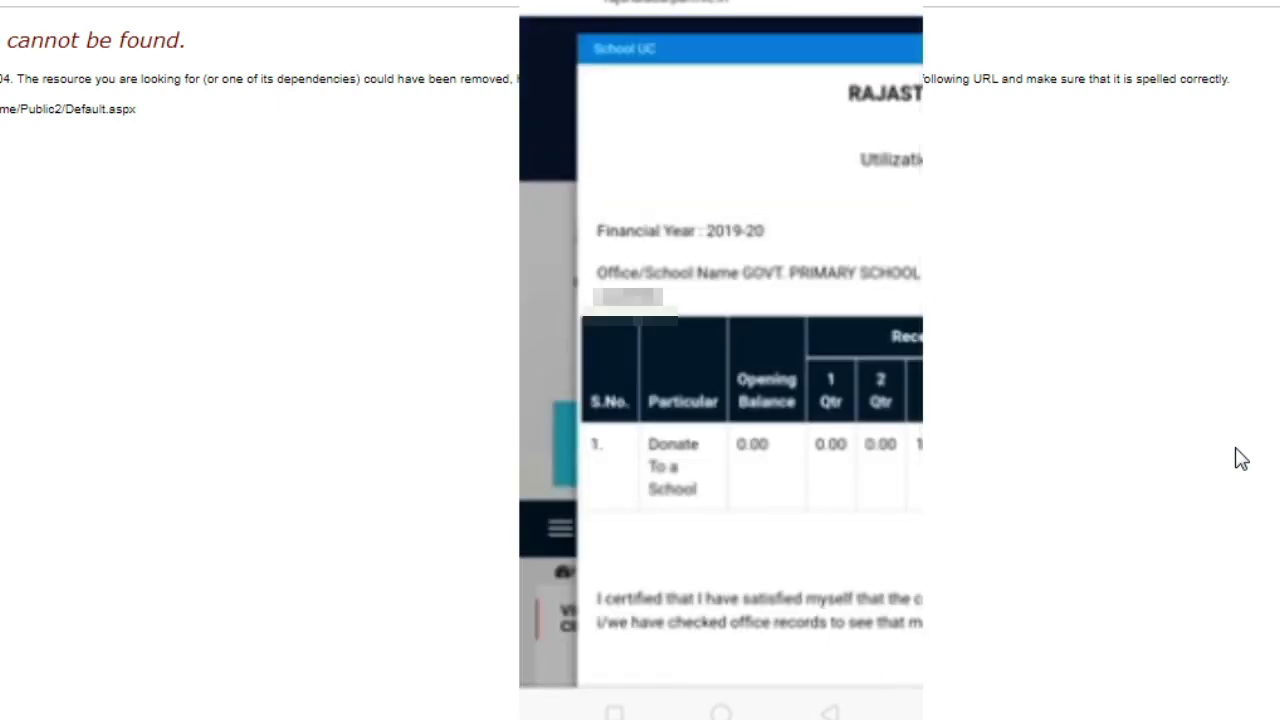
{"action": "left_click_drag", "start_coordinate": [660, 254], "coordinate": [769, 262]}
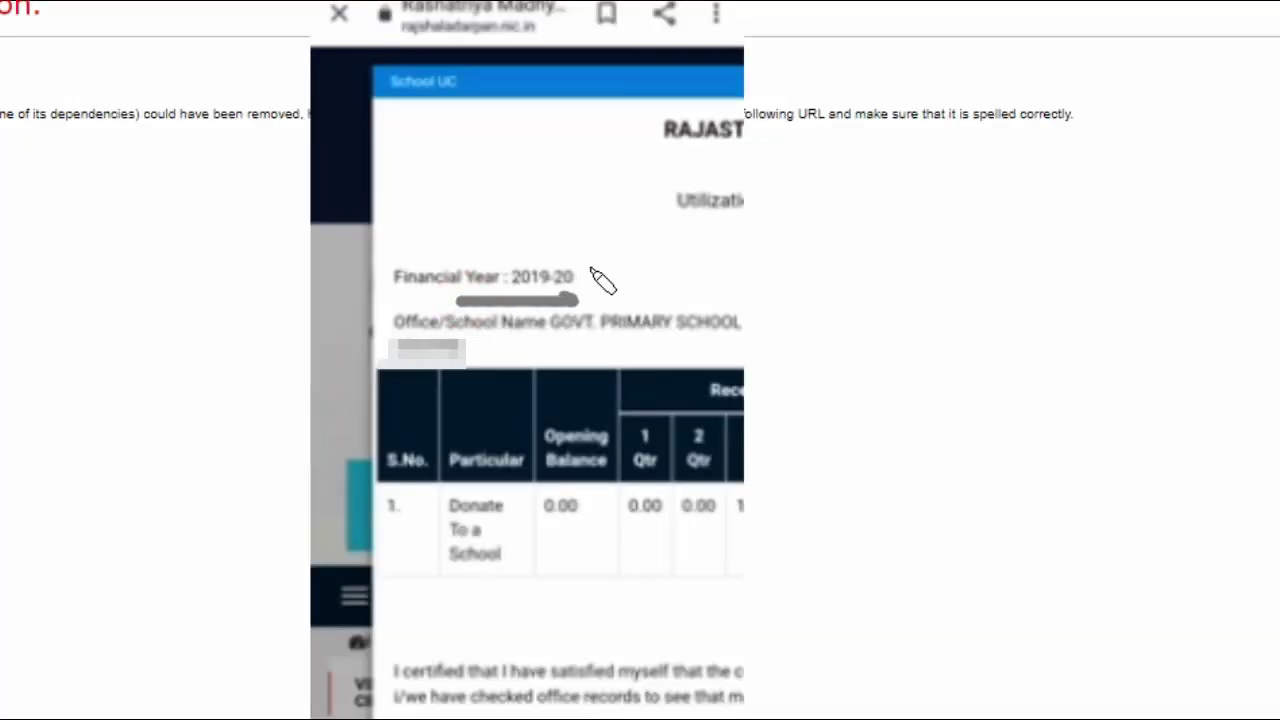
{"action": "mouse_move", "coordinate": [584, 268]}
{"action": "left_mouse_down"}
{"action": "mouse_move", "coordinate": [677, 276]}
{"action": "mouse_move", "coordinate": [680, 254]}
{"action": "left_mouse_up"}
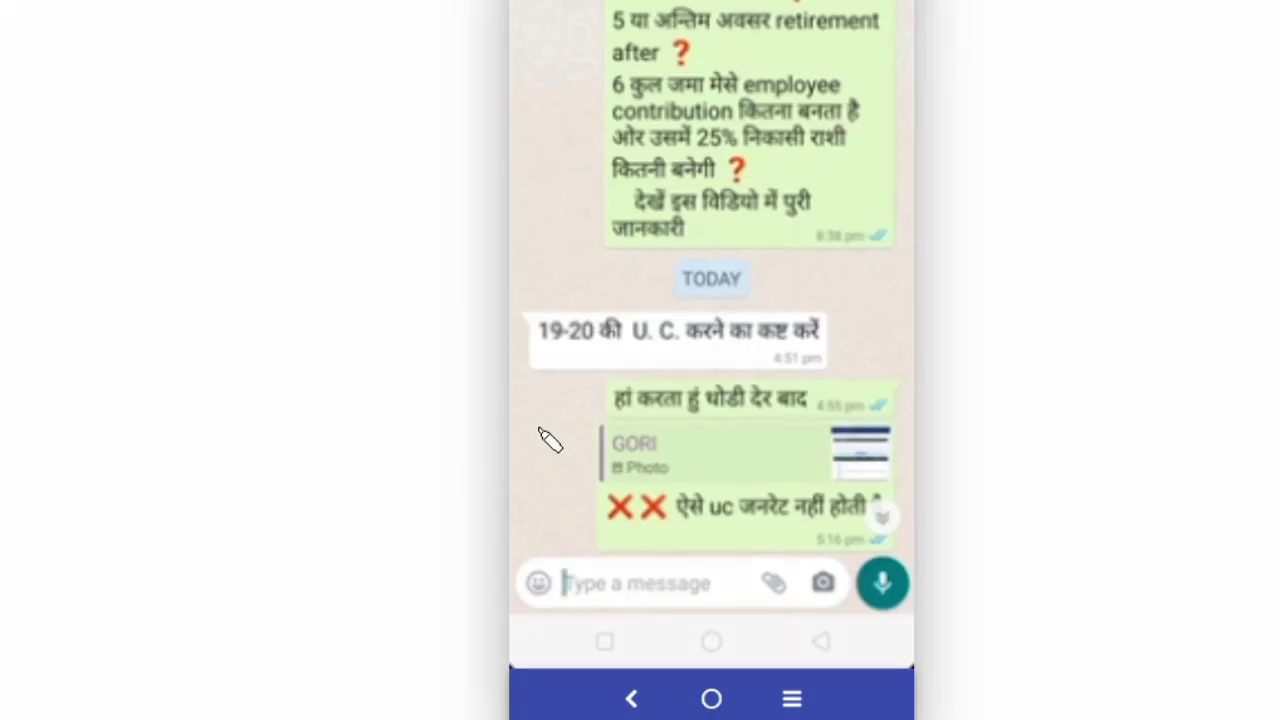
{"action": "left_click_drag", "start_coordinate": [565, 368], "coordinate": [809, 374]}
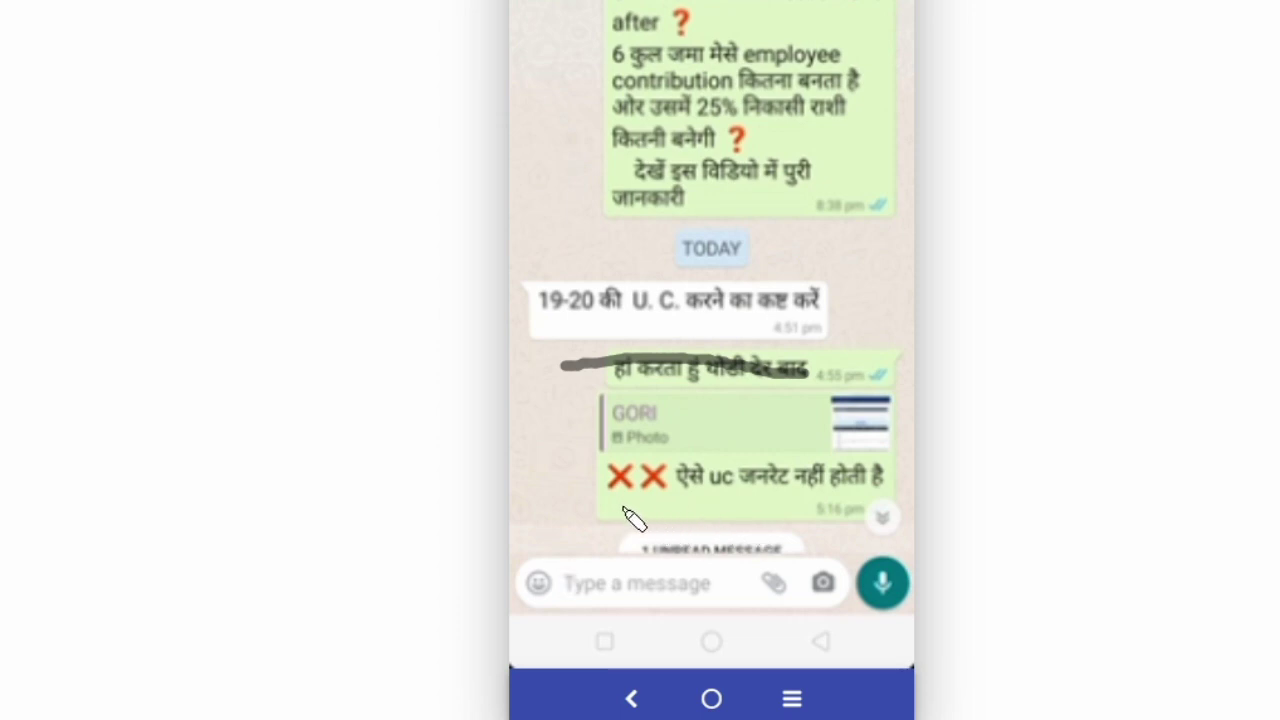
{"action": "left_click_drag", "start_coordinate": [702, 510], "coordinate": [812, 512]}
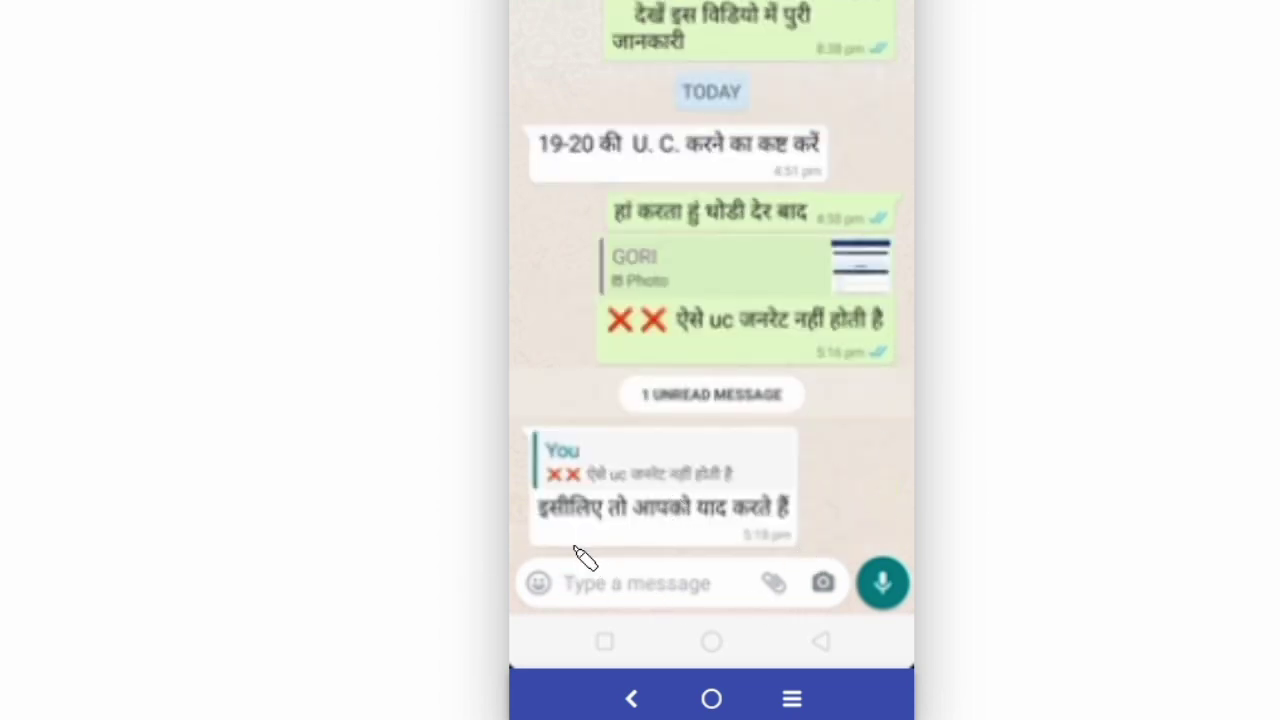
{"action": "left_click_drag", "start_coordinate": [564, 537], "coordinate": [781, 541]}
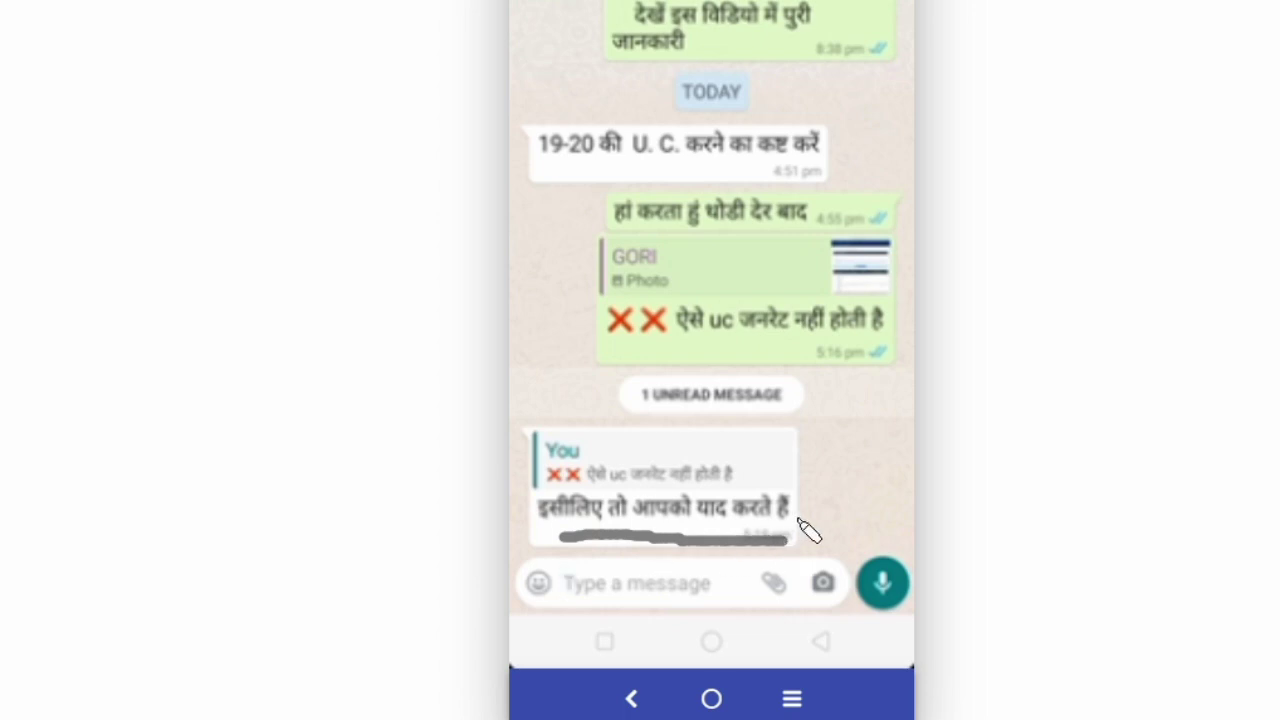
{"action": "left_click_drag", "start_coordinate": [815, 487], "coordinate": [900, 478]}
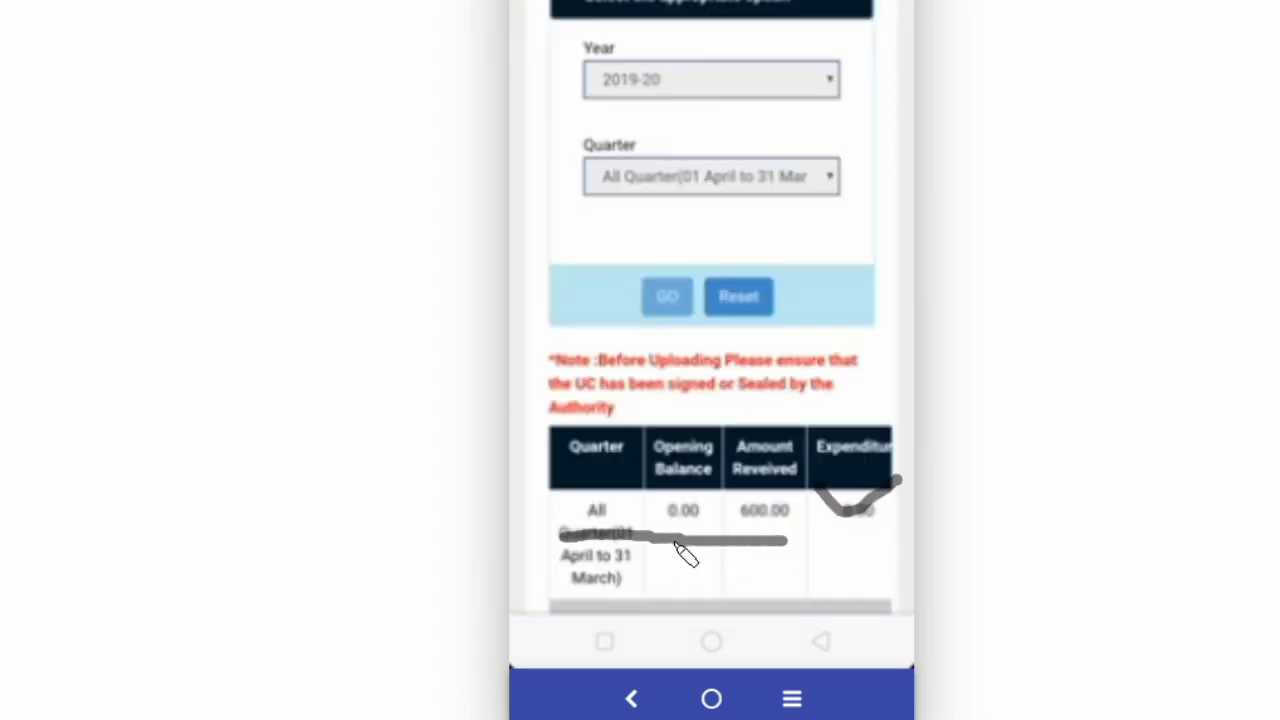